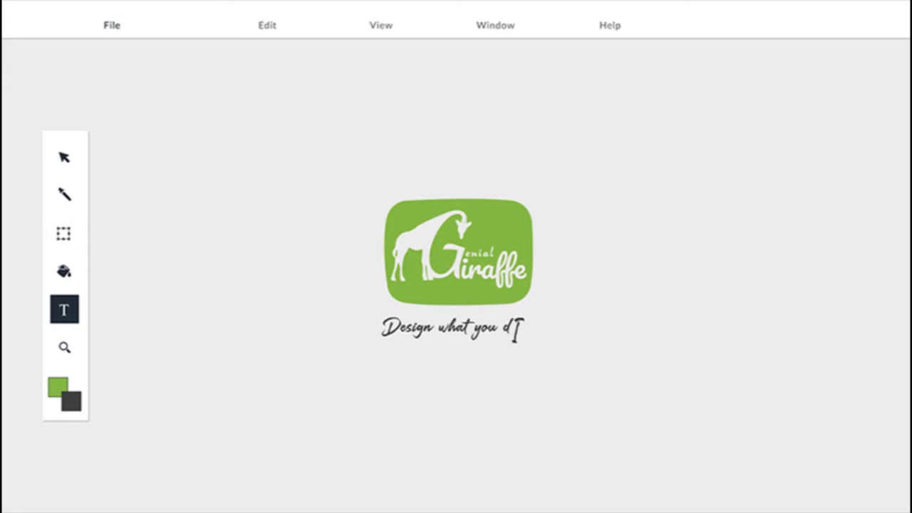
{"action": "left_click", "coordinate": [84, 279]}
{"action": "left_click", "coordinate": [200, 215]}
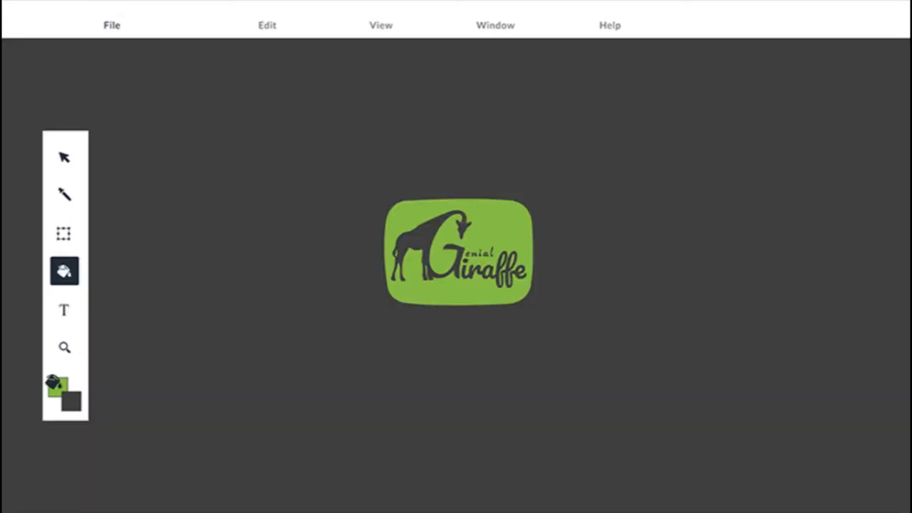
{"action": "left_click", "coordinate": [440, 324]}
{"action": "left_click", "coordinate": [64, 157]}
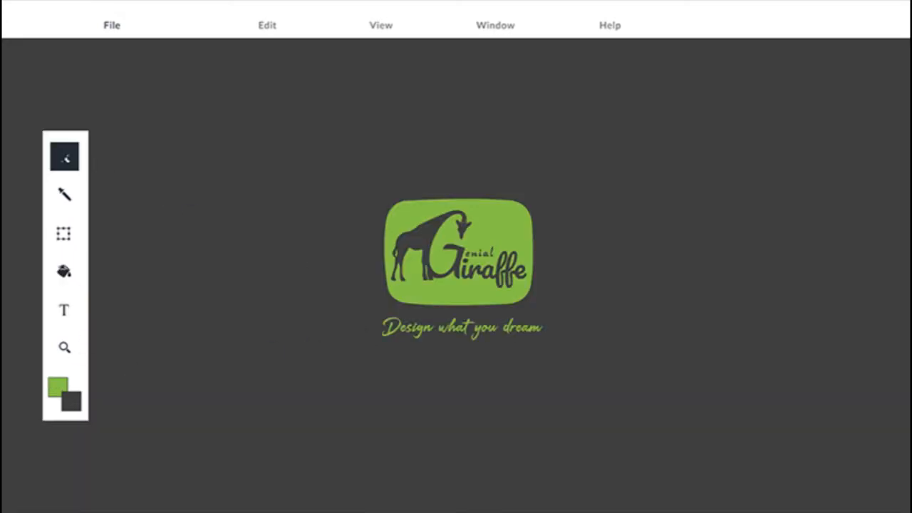
{"action": "left_click", "coordinate": [112, 25]}
{"action": "left_click", "coordinate": [142, 180]}
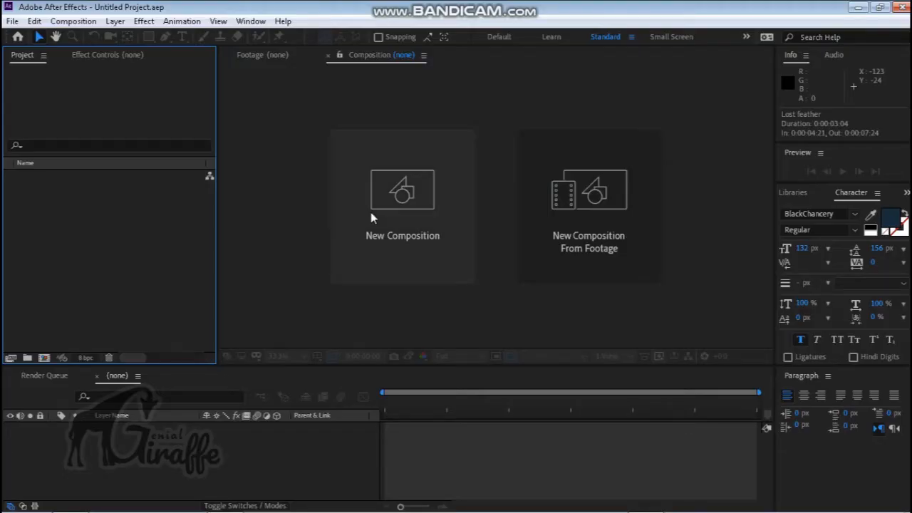
Create a 1920 x 1080 composition at 25 fps with a duration of 10 seconds.
{"action": "left_click", "coordinate": [370, 212]}
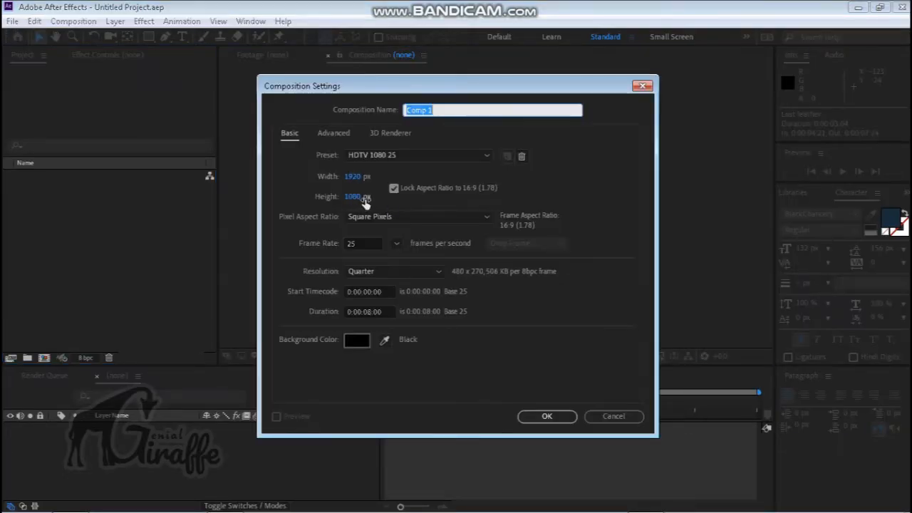
{"action": "double_click", "coordinate": [364, 311]}
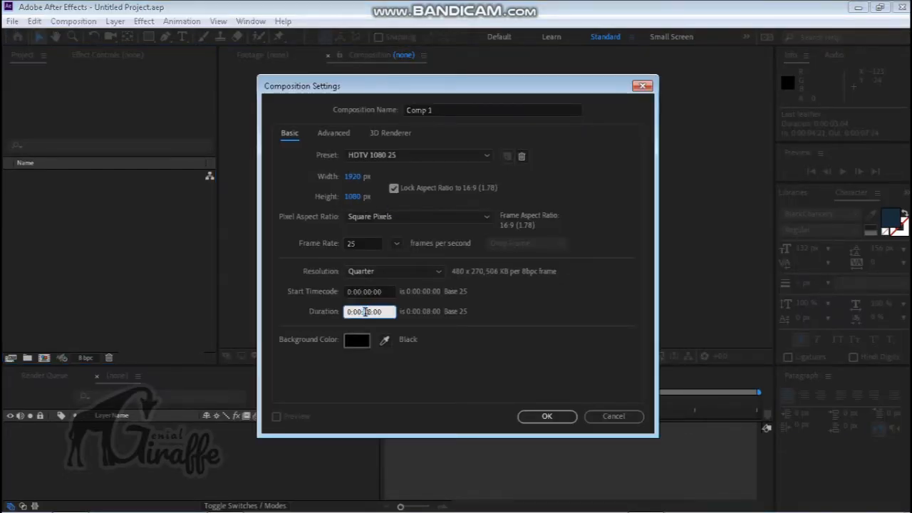
{"action": "type", "text": "10"}
{"action": "left_click", "coordinate": [547, 416]}
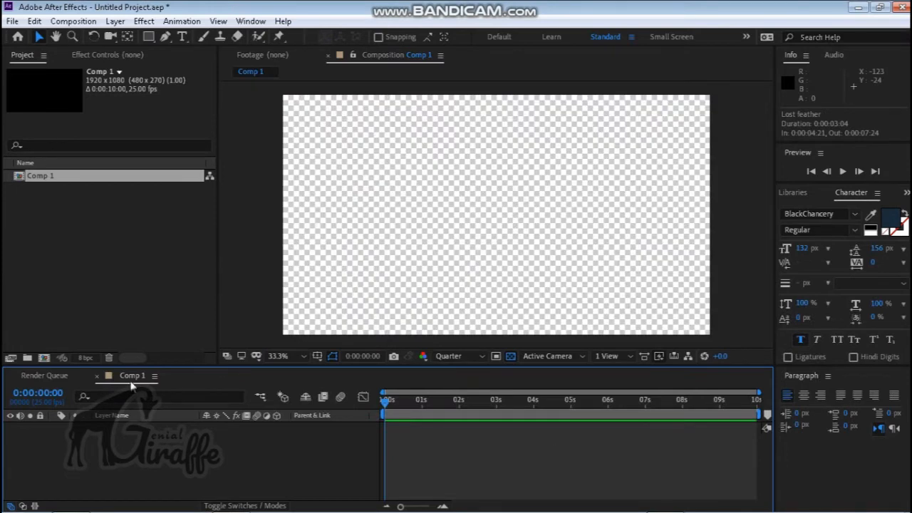
Add a full-size white solid layer as the composition's background.
{"action": "left_click", "coordinate": [114, 22]}
{"action": "left_click", "coordinate": [235, 52]}
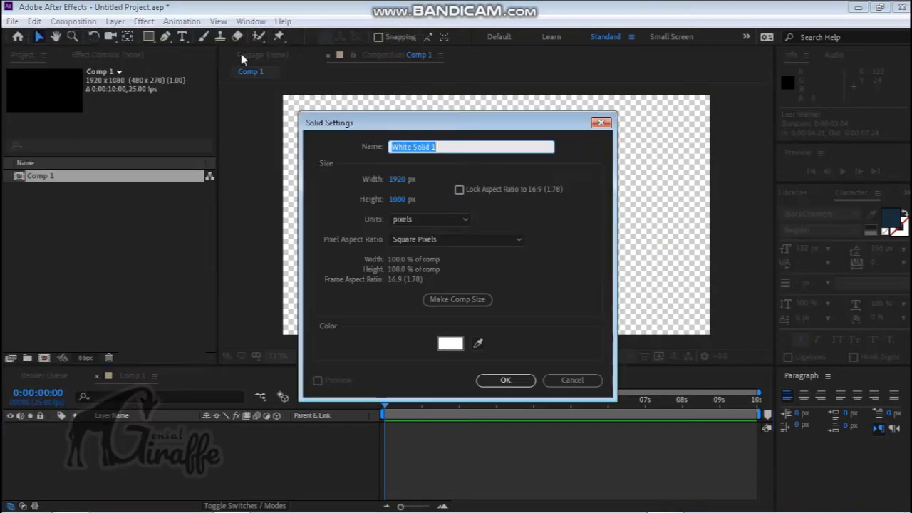
{"action": "left_click", "coordinate": [508, 384]}
Bring the NicePng_branch-png_182205 image into the composition and place it in the upper-left area at about 423, 219.
{"action": "left_click", "coordinate": [220, 500]}
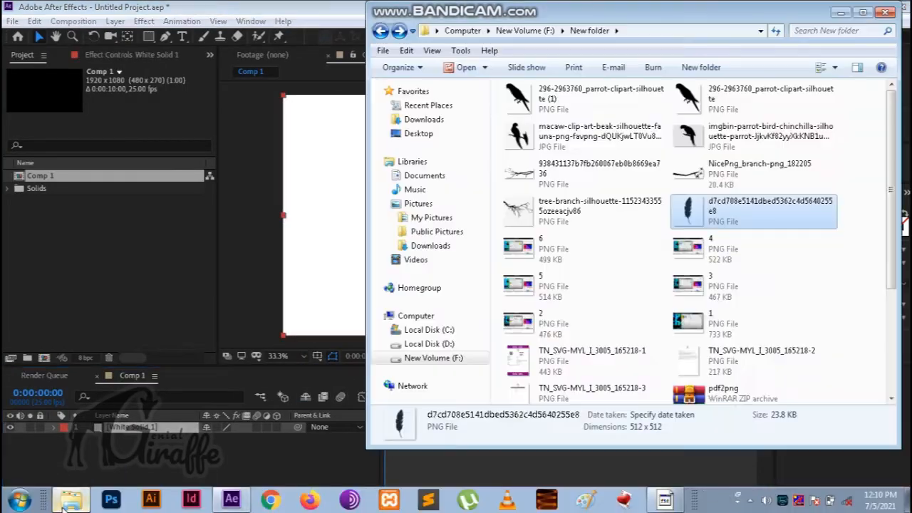
{"action": "left_click_drag", "start_coordinate": [685, 177], "coordinate": [197, 426]}
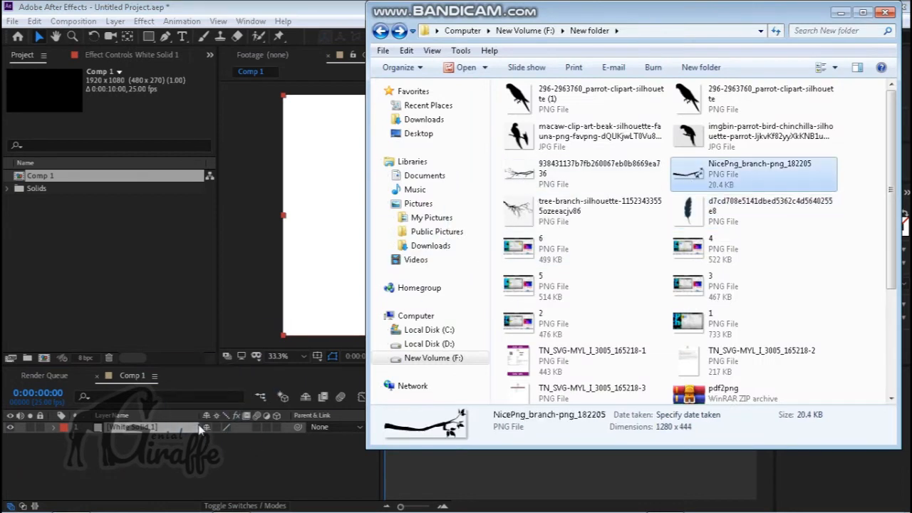
{"action": "left_click_drag", "start_coordinate": [497, 236], "coordinate": [378, 166]}
Rotate the branch to 14° and shift it to about 411, 213.
{"action": "left_click", "coordinate": [55, 427]}
{"action": "left_click", "coordinate": [65, 437]}
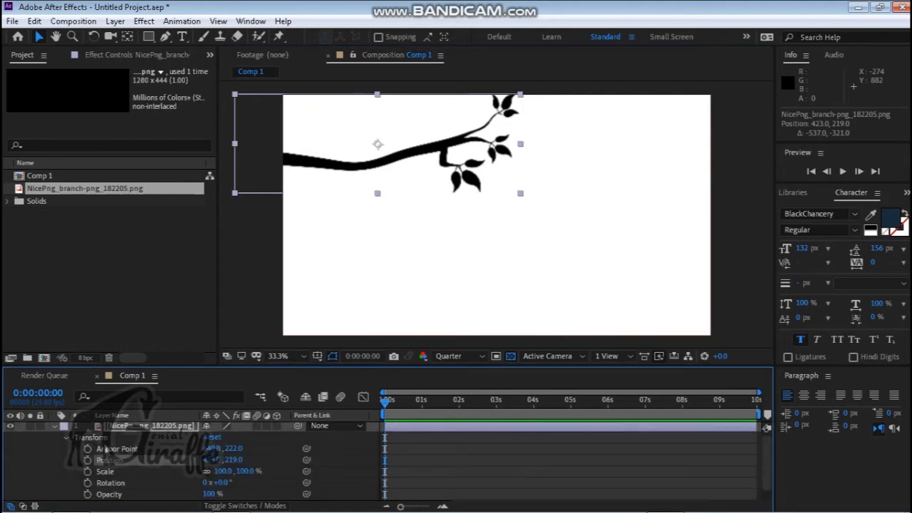
{"action": "left_click_drag", "start_coordinate": [222, 483], "coordinate": [230, 485]}
{"action": "left_click_drag", "start_coordinate": [383, 167], "coordinate": [379, 167]}
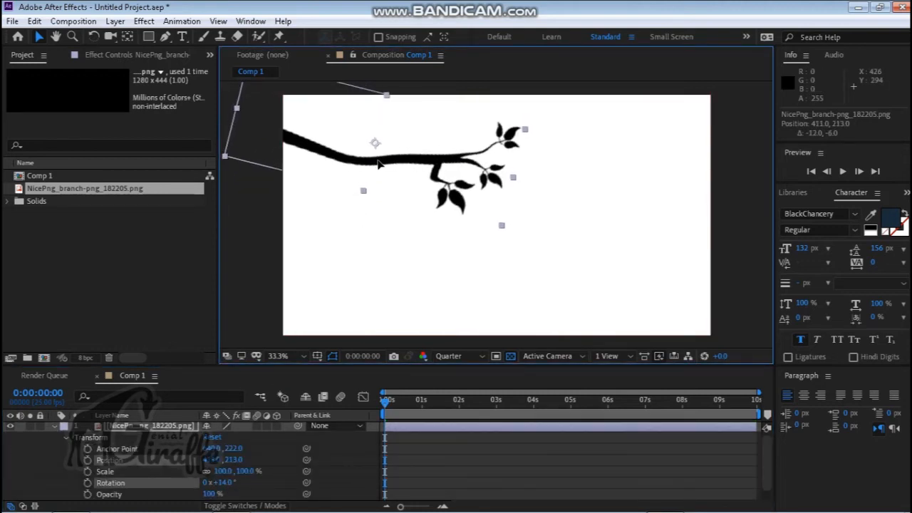
{"action": "left_click", "coordinate": [54, 427]}
{"action": "left_click", "coordinate": [74, 501]}
{"action": "left_click_drag", "start_coordinate": [692, 106], "coordinate": [338, 246]}
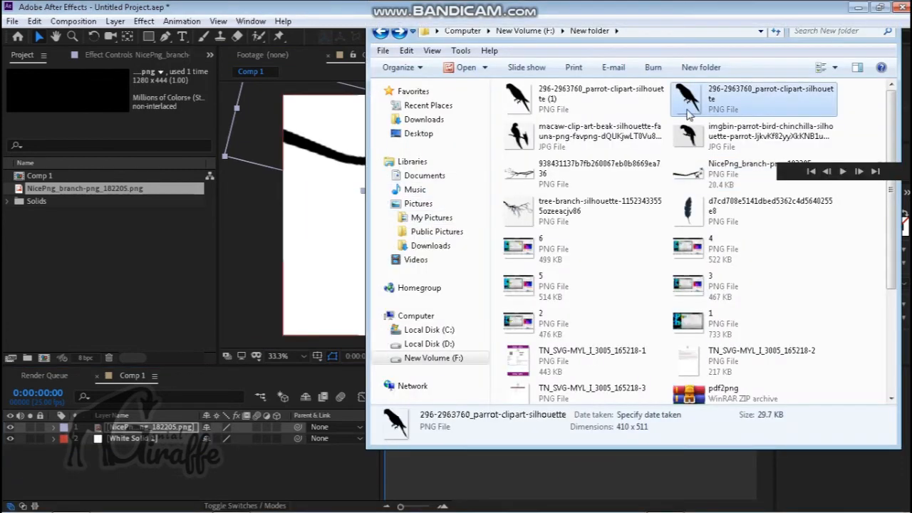
{"action": "left_click_drag", "start_coordinate": [546, 278], "coordinate": [479, 149]}
{"action": "left_click", "coordinate": [528, 175]}
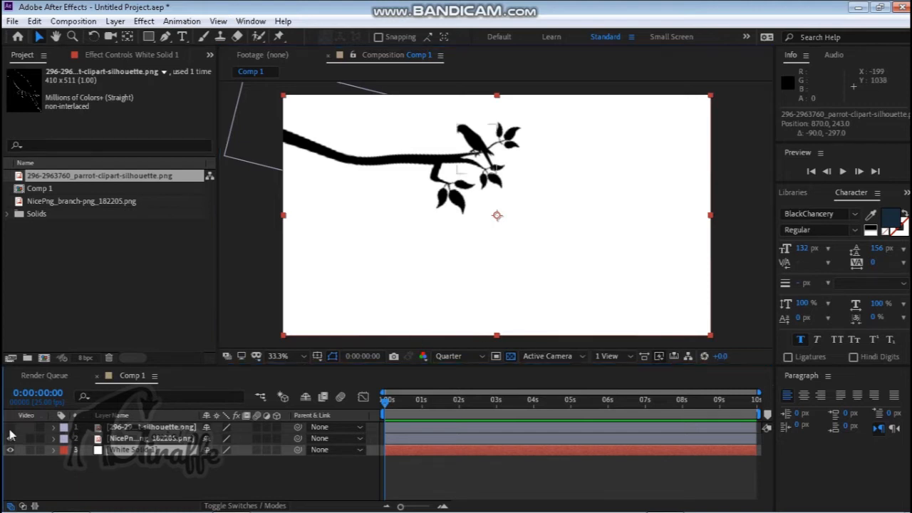
Hide the branch layer and add the d7cd708e5141dbed5362c4d5640255e8 feather image to the composition.
{"action": "left_click_drag", "start_coordinate": [10, 427], "coordinate": [10, 440]}
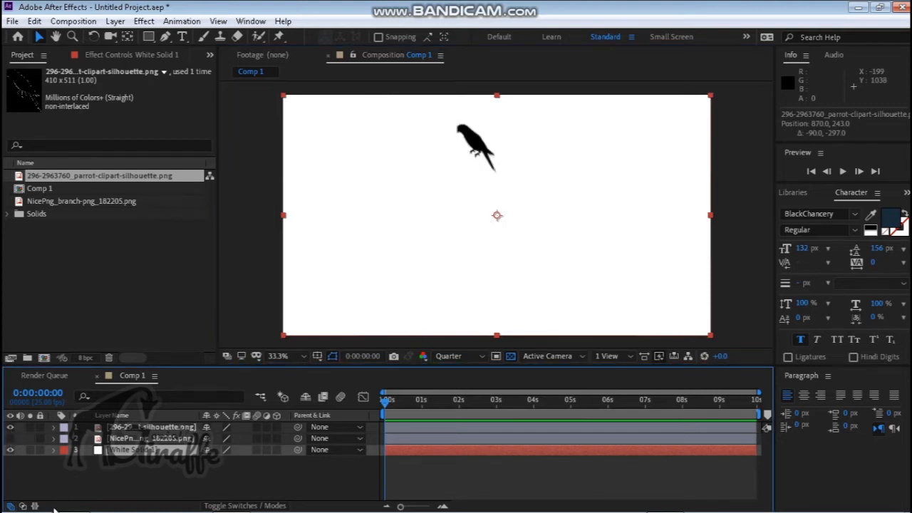
{"action": "left_click", "coordinate": [65, 500]}
{"action": "left_click_drag", "start_coordinate": [688, 211], "coordinate": [322, 258]}
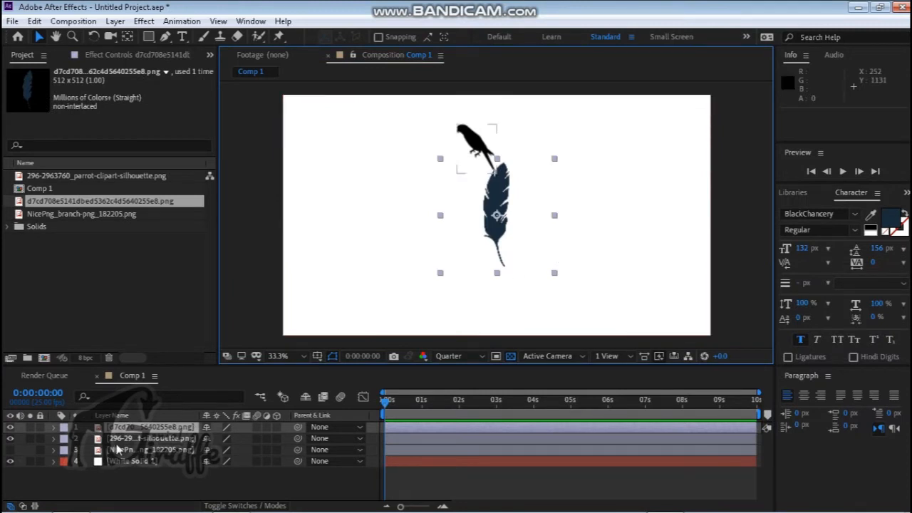
Apply a Color Overlay style to the parrot layer and match its color to the feather's dark blue.
{"action": "right_click", "coordinate": [117, 439]}
{"action": "mouse_move", "coordinate": [227, 249]}
{"action": "left_click", "coordinate": [330, 382]}
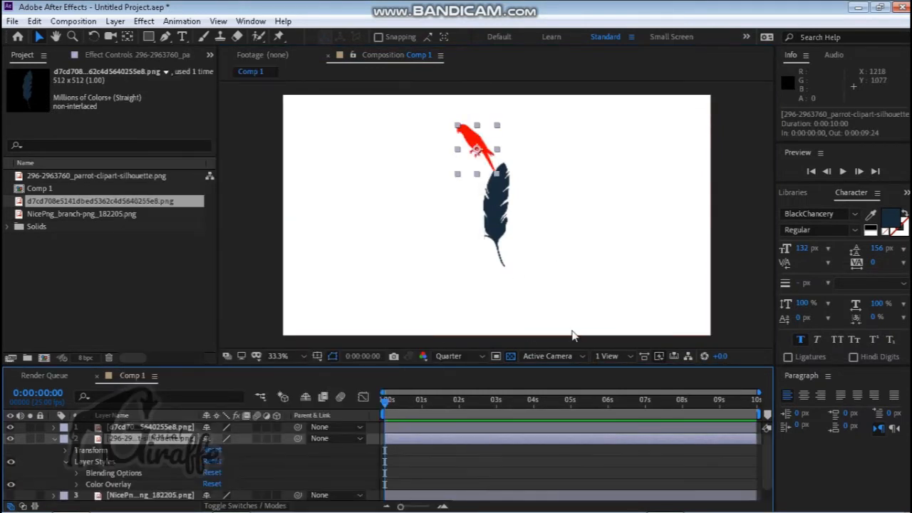
{"action": "left_click", "coordinate": [78, 484]}
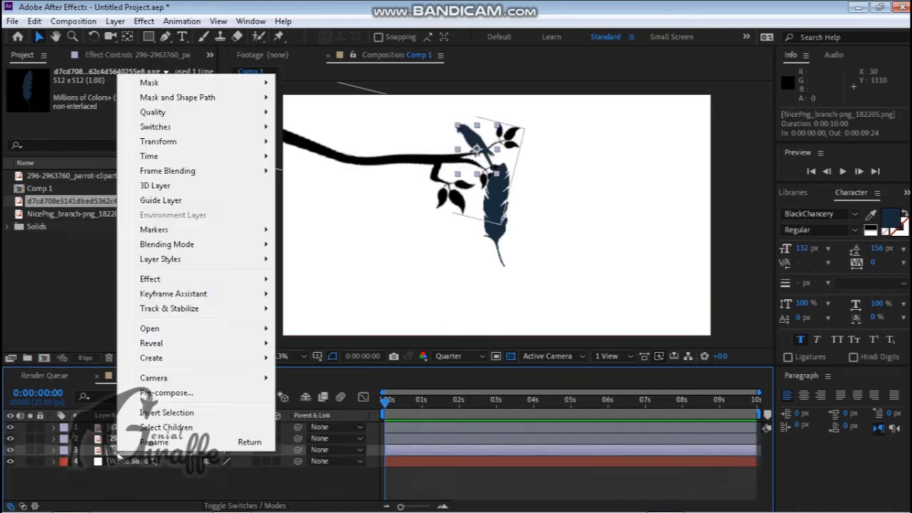
Apply a Color Overlay style to the branch layer using the dark blue sampled from the feather.
{"action": "mouse_move", "coordinate": [161, 258]}
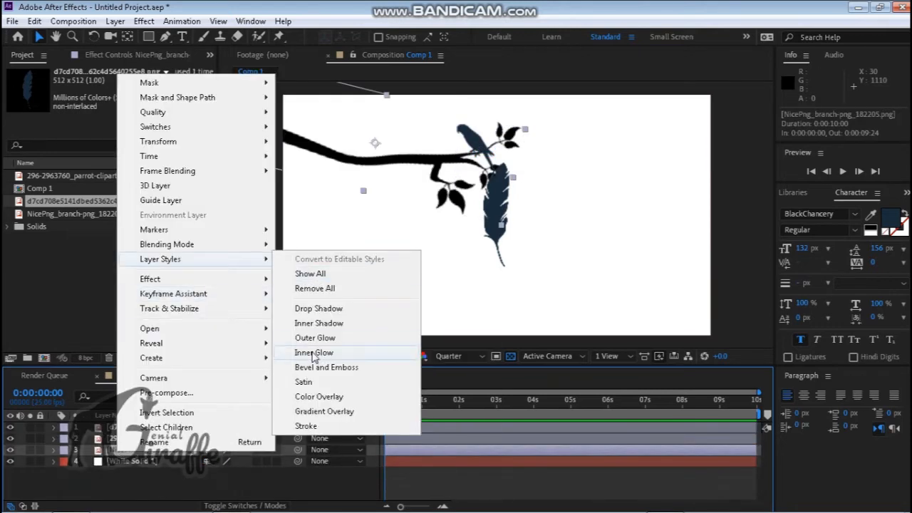
{"action": "left_click", "coordinate": [342, 392]}
{"action": "left_click", "coordinate": [76, 494]}
{"action": "left_click", "coordinate": [227, 482]}
{"action": "left_click", "coordinate": [497, 213]}
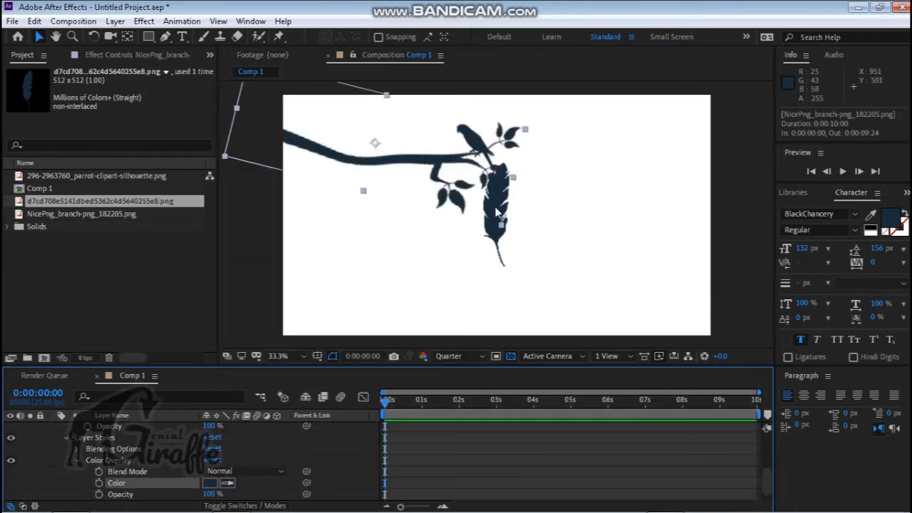
{"action": "left_click", "coordinate": [66, 437]}
{"action": "scroll", "coordinate": [200, 446], "scroll_direction": "up", "scroll_amount": 3}
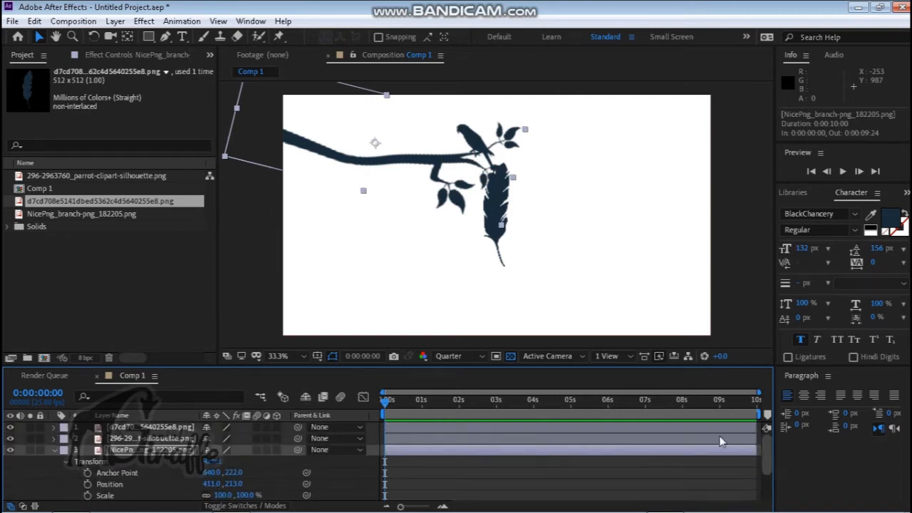
{"action": "left_click", "coordinate": [53, 450]}
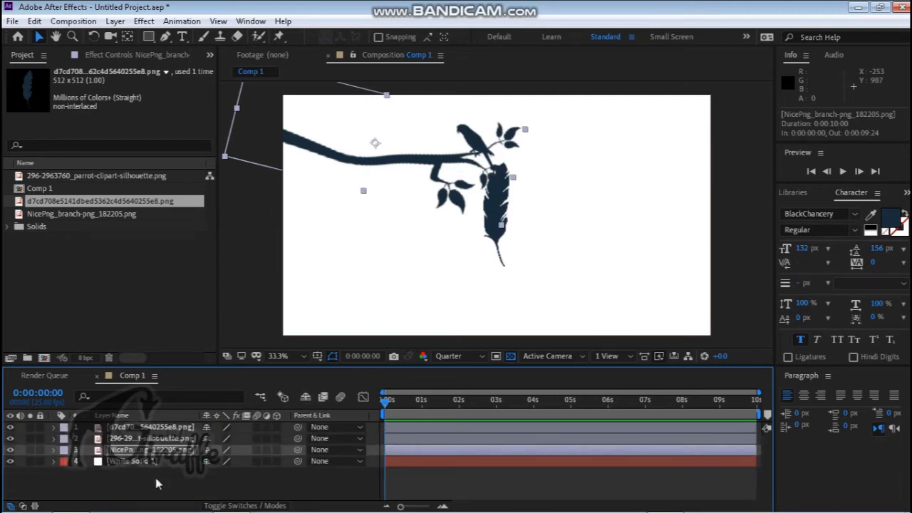
Hide the parrot and branch layers and scale the feather down to about 20%.
{"action": "left_click", "coordinate": [114, 427]}
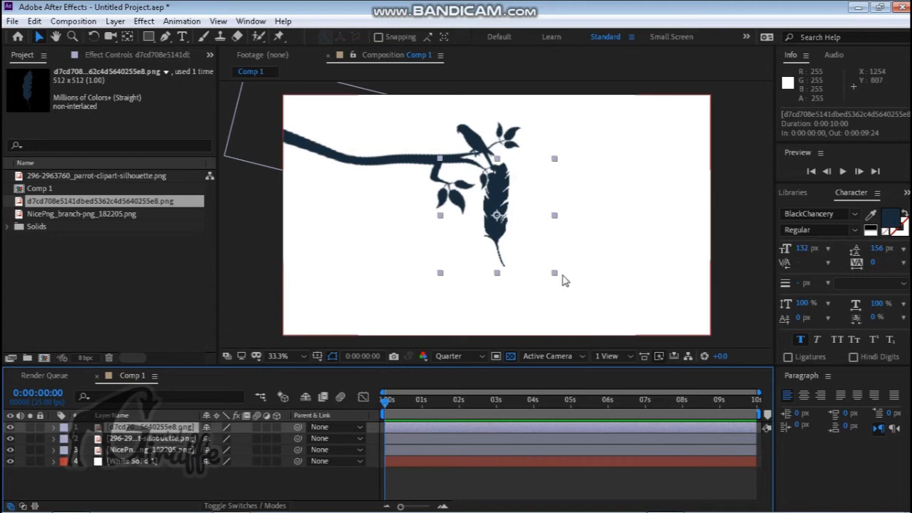
{"action": "left_click", "coordinate": [10, 439]}
{"action": "left_click", "coordinate": [10, 450]}
{"action": "left_click_drag", "start_coordinate": [554, 273], "coordinate": [509, 227]}
{"action": "left_click", "coordinate": [10, 438]}
{"action": "left_click", "coordinate": [10, 438]}
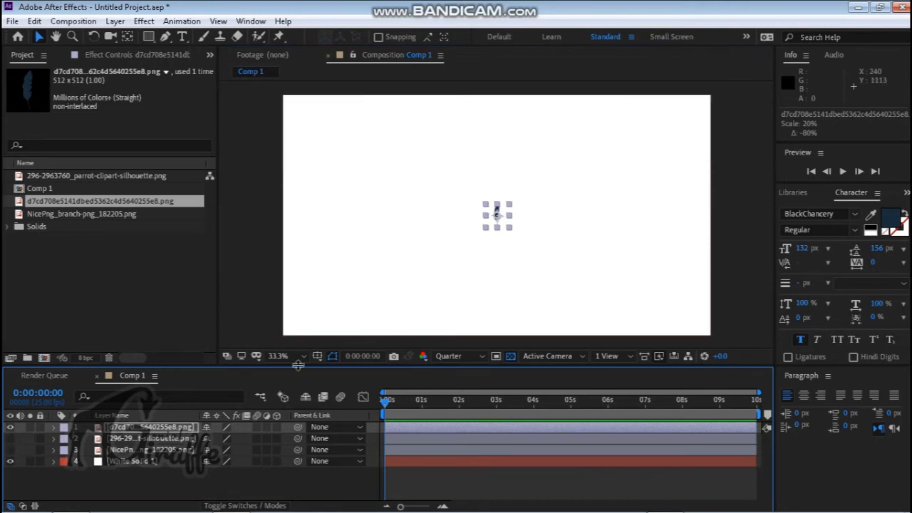
Place the feather at about 717, 30 with 174° rotation and start its rotation and position keyframes at 0 seconds.
{"action": "left_click", "coordinate": [53, 427]}
{"action": "left_click", "coordinate": [65, 438]}
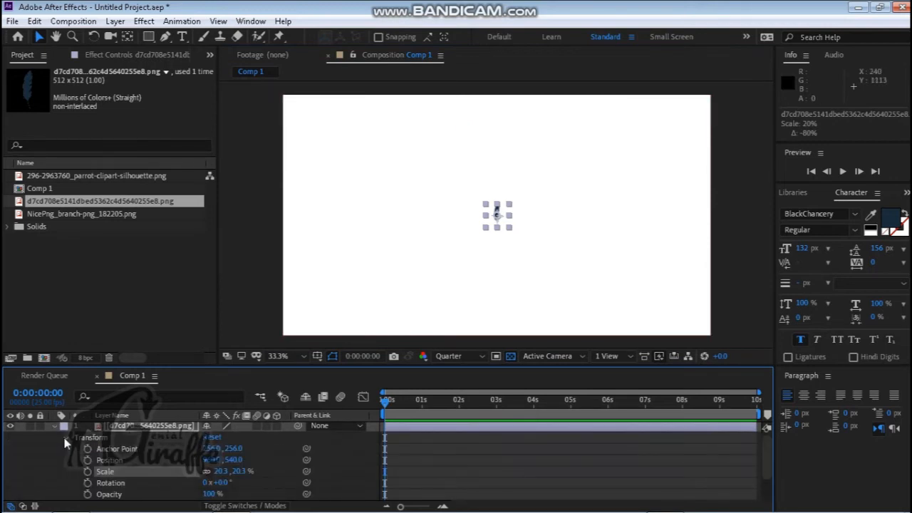
{"action": "left_click_drag", "start_coordinate": [498, 216], "coordinate": [442, 102]}
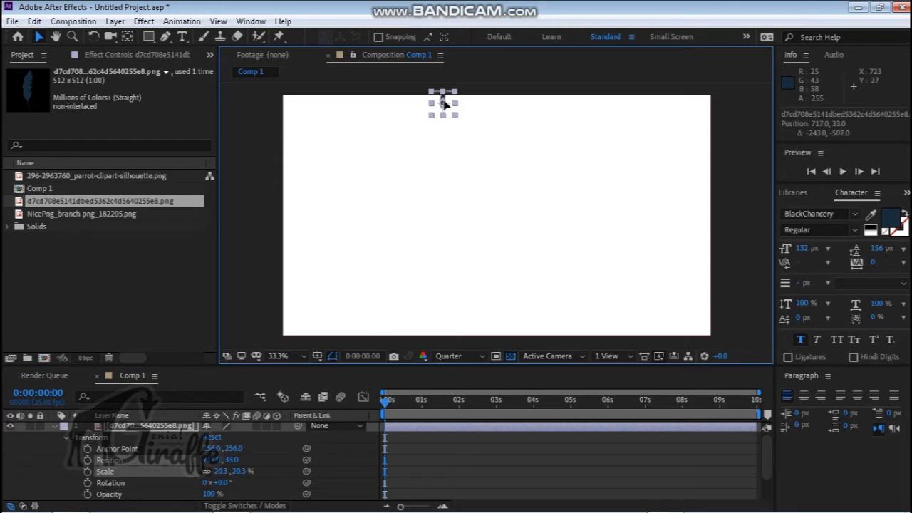
{"action": "left_click_drag", "start_coordinate": [217, 482], "coordinate": [305, 483]}
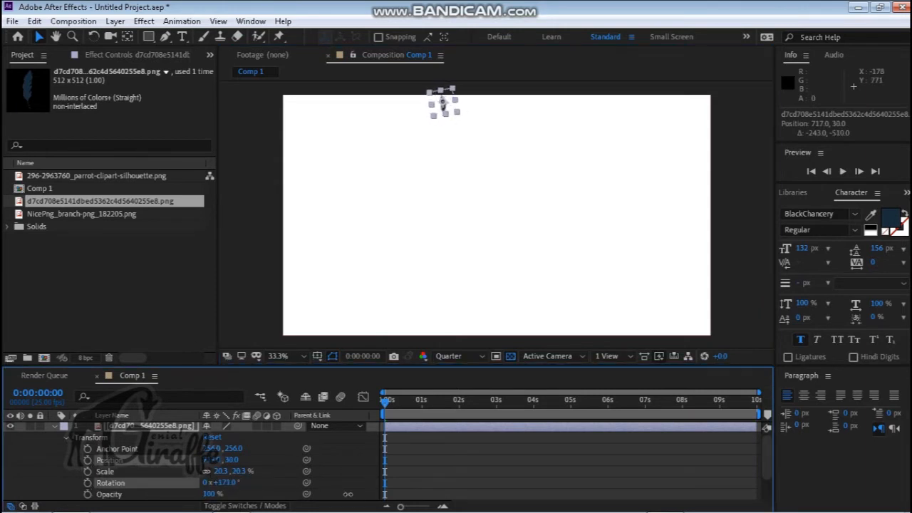
{"action": "left_click", "coordinate": [88, 483]}
{"action": "left_click", "coordinate": [87, 460]}
Keyframe the feather's position lower and to the left at frame 8 and bend the motion path into a curve.
{"action": "left_click_drag", "start_coordinate": [442, 104], "coordinate": [460, 238]}
{"action": "scroll", "coordinate": [400, 137], "scroll_direction": "up", "scroll_amount": 3}
{"action": "left_click_drag", "start_coordinate": [438, 121], "coordinate": [466, 190]}
{"action": "left_click_drag", "start_coordinate": [360, 192], "coordinate": [412, 244]}
{"action": "left_click_drag", "start_coordinate": [467, 192], "coordinate": [469, 211]}
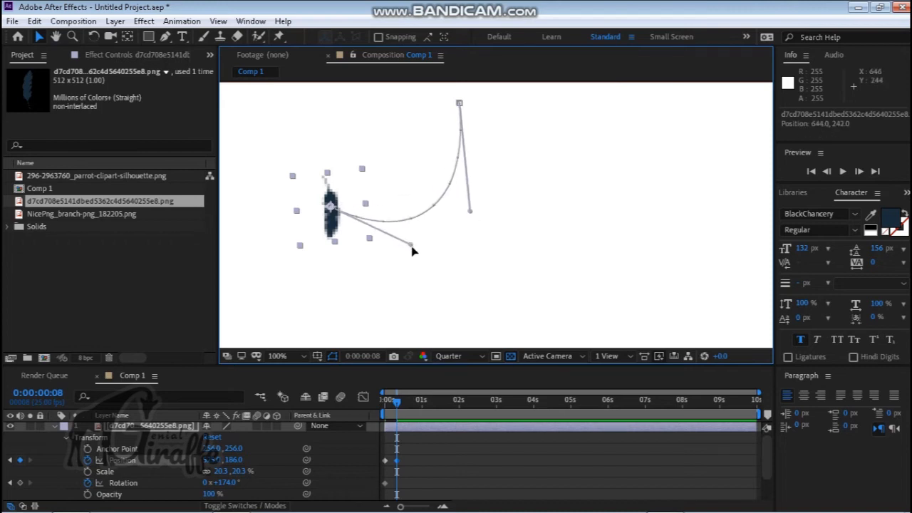
{"action": "left_click_drag", "start_coordinate": [412, 246], "coordinate": [412, 264]}
Set the feather's rotation to 308° at frame 8 and check the motion around that frame.
{"action": "left_click_drag", "start_coordinate": [233, 485], "coordinate": [424, 467]}
{"action": "key", "text": "comma"}
{"action": "key", "text": "comma"}
{"action": "key", "text": "comma"}
{"action": "key", "text": "comma"}
{"action": "key", "text": "period"}
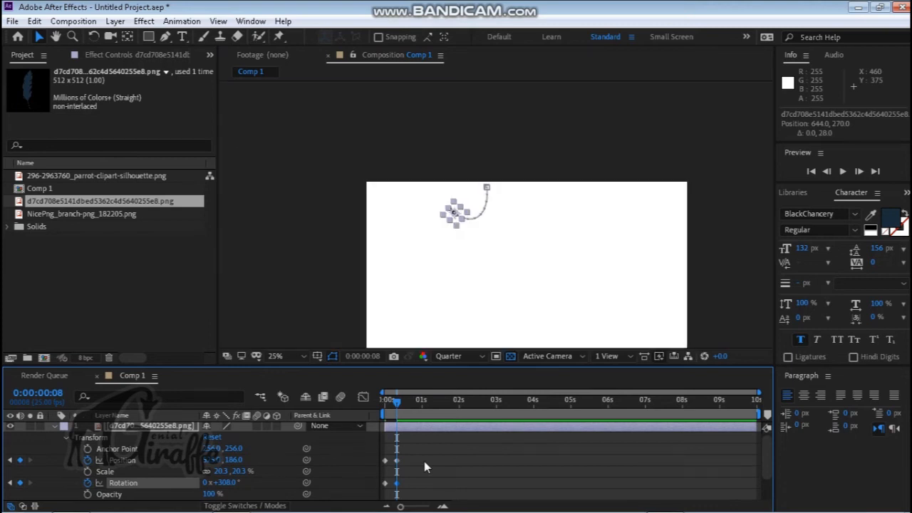
Keyframe the feather's position farther right and lower at frame 20 and adjust the path's curve with the Pen tool.
{"action": "left_click_drag", "start_coordinate": [507, 250], "coordinate": [416, 191]}
{"action": "left_click_drag", "start_coordinate": [398, 403], "coordinate": [410, 406]}
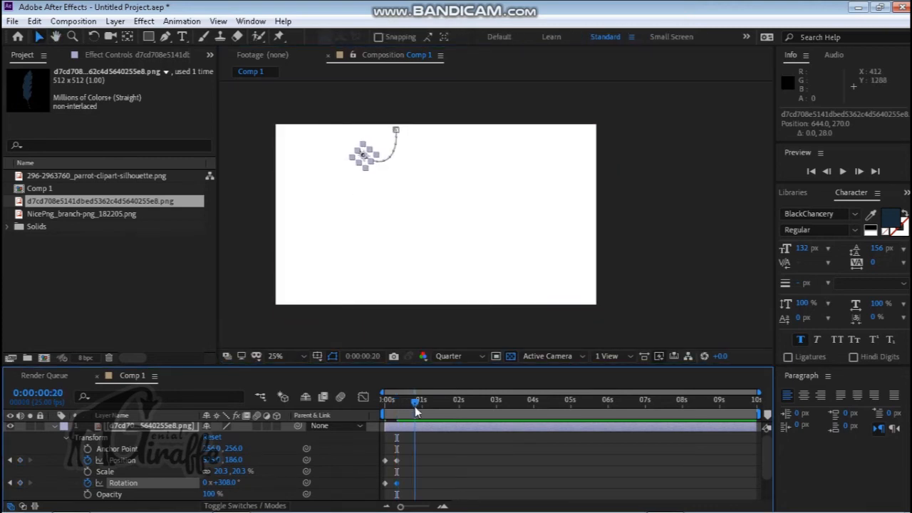
{"action": "left_click_drag", "start_coordinate": [365, 161], "coordinate": [387, 221]}
{"action": "left_click", "coordinate": [166, 37]}
{"action": "left_click_drag", "start_coordinate": [416, 403], "coordinate": [415, 407]}
Set the feather's rotation to 247° at frame 20 and preview the motion.
{"action": "left_click_drag", "start_coordinate": [228, 483], "coordinate": [192, 488]}
{"action": "key", "text": "period"}
{"action": "key", "text": "space"}
{"action": "left_click_drag", "start_coordinate": [438, 300], "coordinate": [387, 306]}
At 0:00:01:01, move the feather up to about 1383, 168 and curve the path leading to it.
{"action": "left_click", "coordinate": [422, 402]}
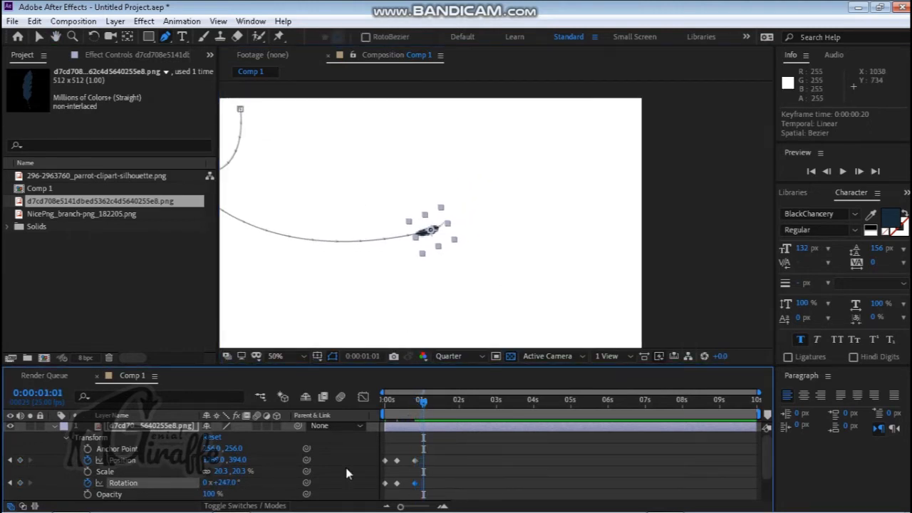
{"action": "left_click", "coordinate": [39, 37]}
{"action": "left_click_drag", "start_coordinate": [429, 231], "coordinate": [463, 156]}
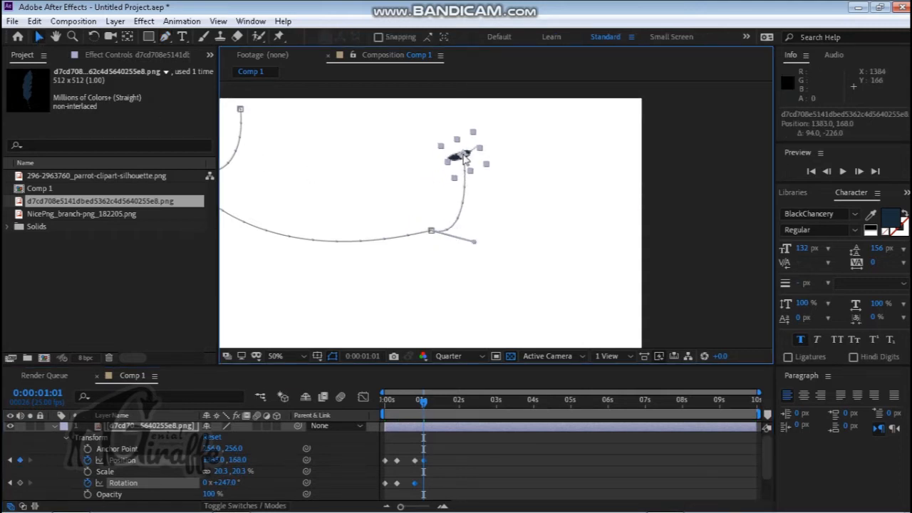
{"action": "left_click_drag", "start_coordinate": [474, 242], "coordinate": [462, 218]}
Round the motion path at the 0:00:01:01 keyframe, nudge the feather left and set its rotation to 115°.
{"action": "key", "text": "g"}
{"action": "left_click_drag", "start_coordinate": [463, 154], "coordinate": [482, 191]}
{"action": "left_click", "coordinate": [464, 155]}
{"action": "key", "text": "ctrl+z"}
{"action": "key", "text": "v"}
{"action": "mouse_move", "coordinate": [464, 155]}
{"action": "left_mouse_down"}
{"action": "mouse_move", "coordinate": [449, 166]}
{"action": "mouse_move", "coordinate": [451, 158]}
{"action": "left_mouse_up"}
{"action": "left_click_drag", "start_coordinate": [481, 184], "coordinate": [494, 191]}
{"action": "left_click_drag", "start_coordinate": [232, 483], "coordinate": [157, 497]}
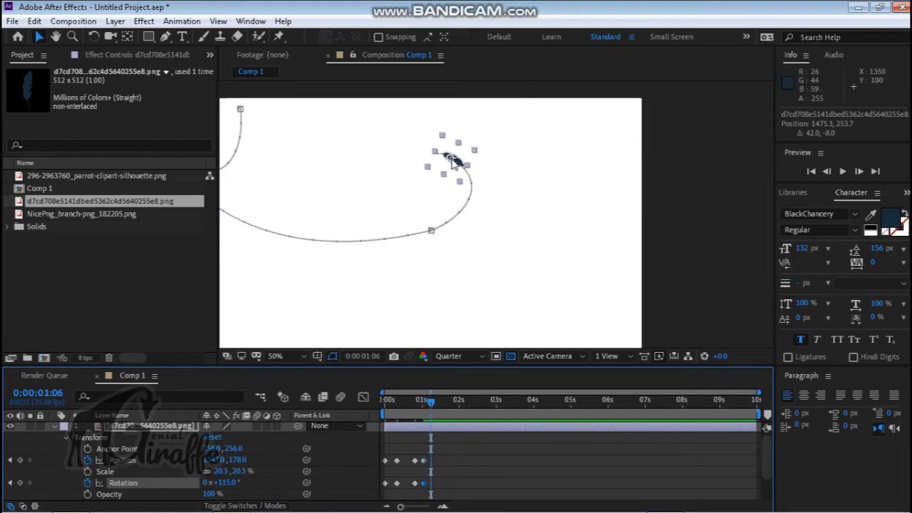
At 0:00:01:06, move the feather to the right, shape the path into a loop and rotate the feather to follow it.
{"action": "left_click_drag", "start_coordinate": [454, 160], "coordinate": [513, 225]}
{"action": "key", "text": "g"}
{"action": "left_click_drag", "start_coordinate": [431, 231], "coordinate": [360, 247]}
{"action": "key", "text": "v"}
{"action": "left_click_drag", "start_coordinate": [507, 223], "coordinate": [526, 195]}
{"action": "left_click_drag", "start_coordinate": [377, 216], "coordinate": [355, 268]}
{"action": "left_click_drag", "start_coordinate": [225, 484], "coordinate": [163, 494]}
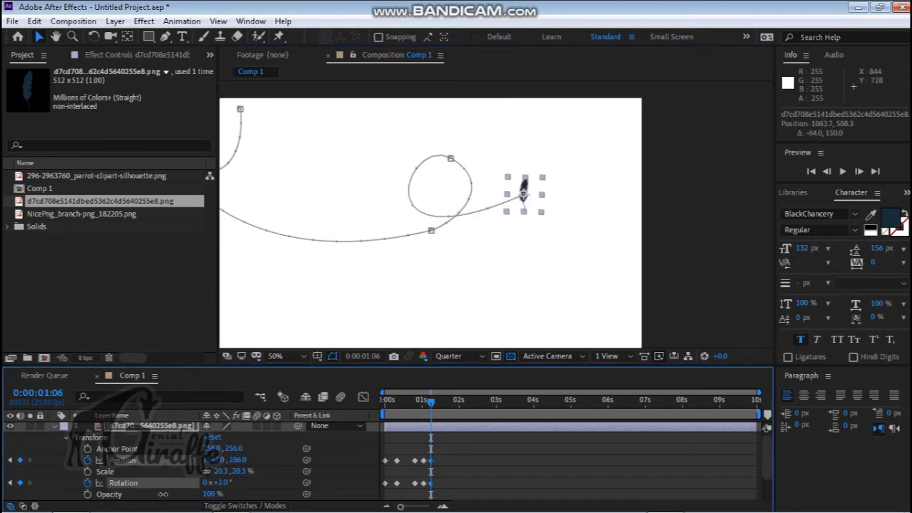
Add a rotation keyframe of -91.6° for the feather at 0:00:01:04 at the bottom of the loop.
{"action": "mouse_move", "coordinate": [430, 401]}
{"action": "left_mouse_down"}
{"action": "mouse_move", "coordinate": [421, 405]}
{"action": "mouse_move", "coordinate": [428, 405]}
{"action": "left_mouse_up"}
{"action": "left_click_drag", "start_coordinate": [401, 507], "coordinate": [417, 506]}
{"action": "left_click_drag", "start_coordinate": [483, 403], "coordinate": [487, 404]}
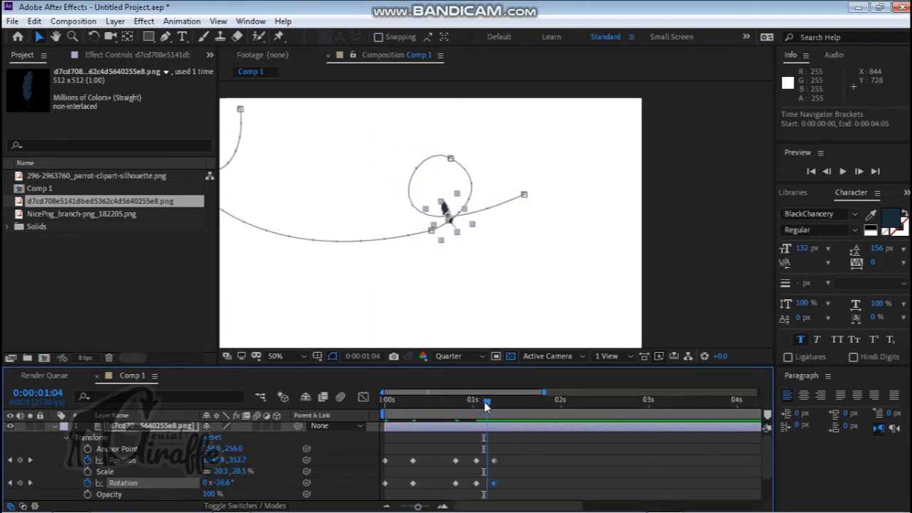
{"action": "left_click_drag", "start_coordinate": [217, 482], "coordinate": [199, 486]}
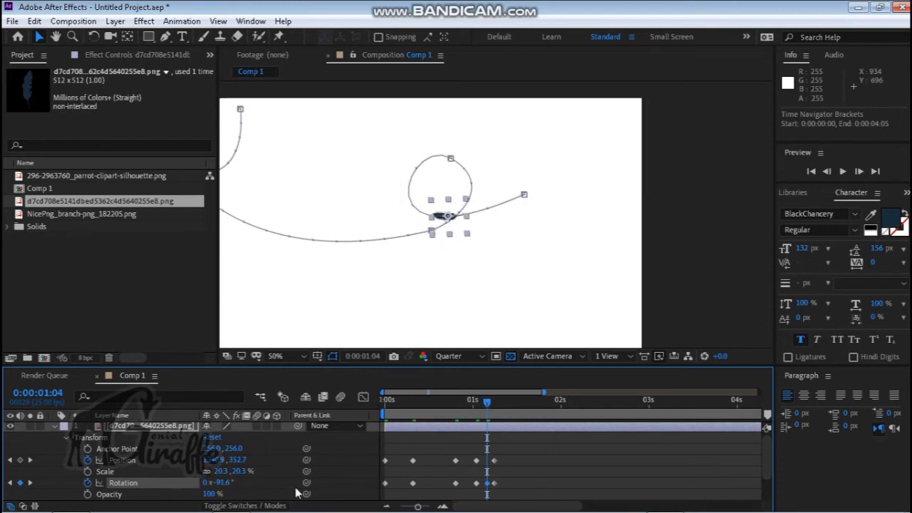
Set the feather's rotation keyframe at 0:00:01:06 to -130°.
{"action": "left_click_drag", "start_coordinate": [488, 404], "coordinate": [497, 405]}
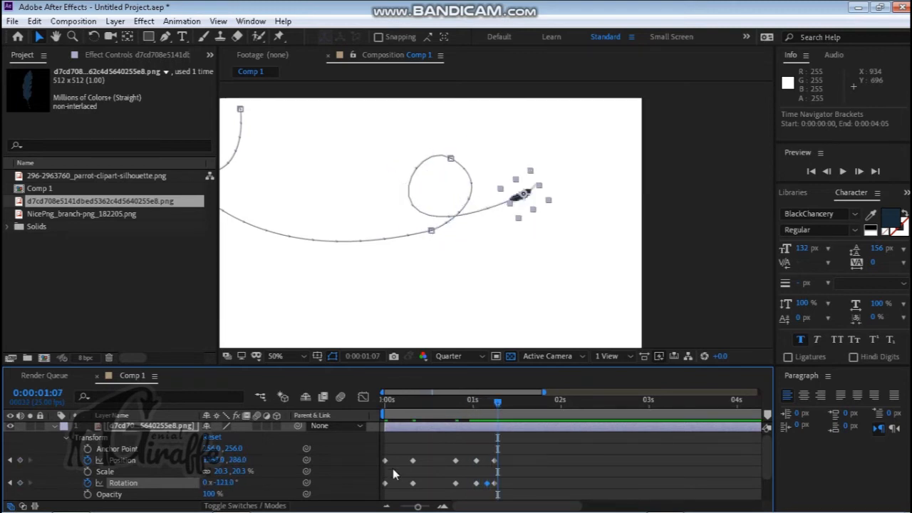
{"action": "left_click", "coordinate": [494, 484]}
{"action": "left_click_drag", "start_coordinate": [220, 483], "coordinate": [230, 486]}
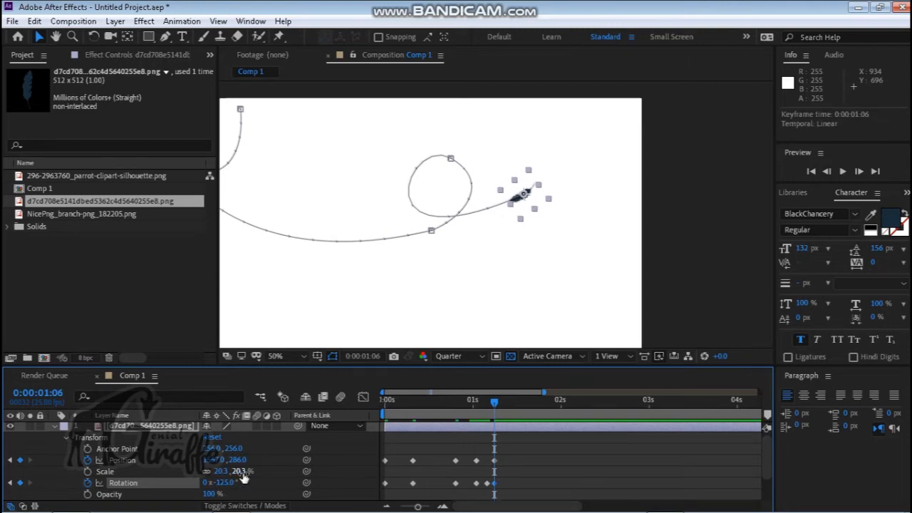
At 0:00:01:11, move the feather down and left below the loop and curve the motion path leading to it.
{"action": "scroll", "coordinate": [349, 253], "scroll_direction": "down", "scroll_amount": 2}
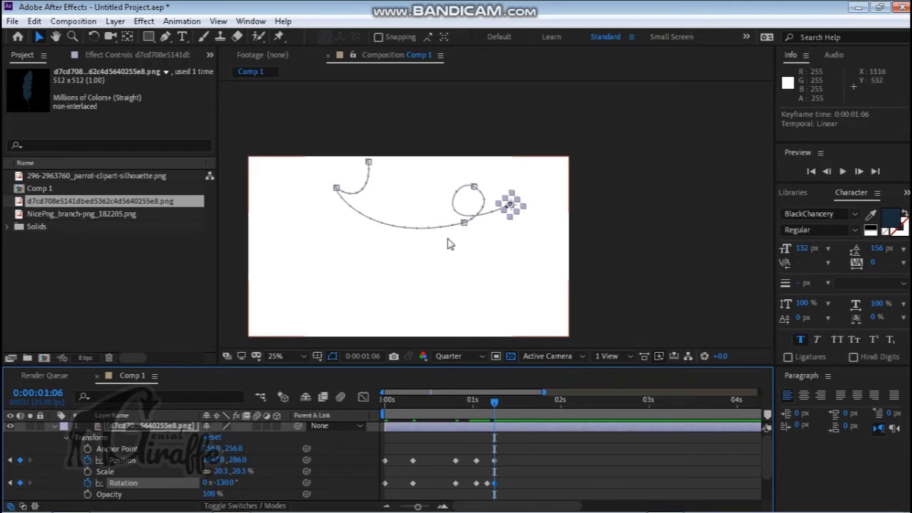
{"action": "left_click", "coordinate": [516, 407]}
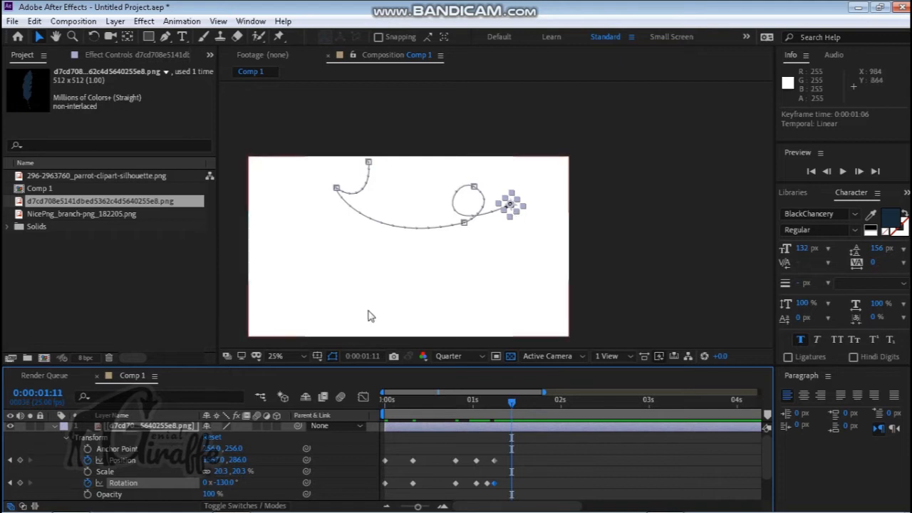
{"action": "left_click_drag", "start_coordinate": [518, 211], "coordinate": [440, 307]}
{"action": "key", "text": "g"}
{"action": "key", "text": "slash"}
{"action": "key", "text": "period"}
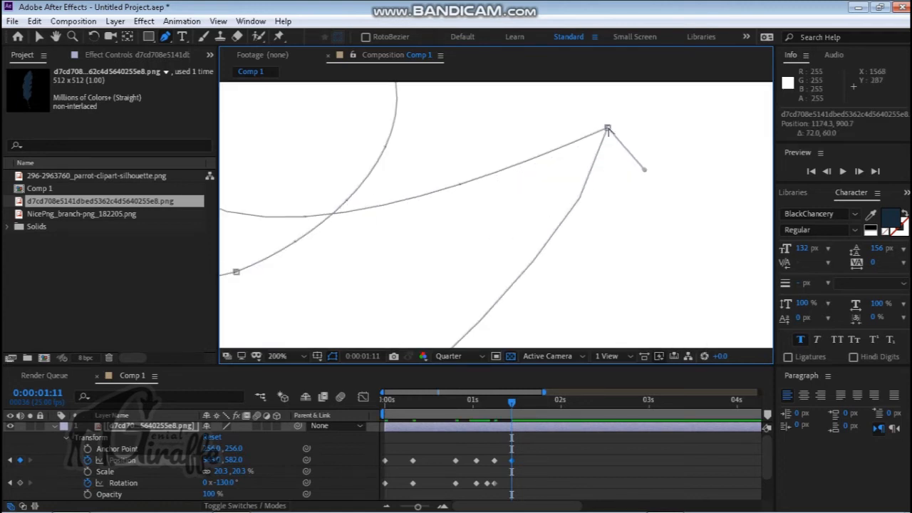
Try to adjust the motion path's tangent at the 0:00:01:06 keyframe.
{"action": "left_click", "coordinate": [607, 130]}
{"action": "key", "text": "ctrl+z"}
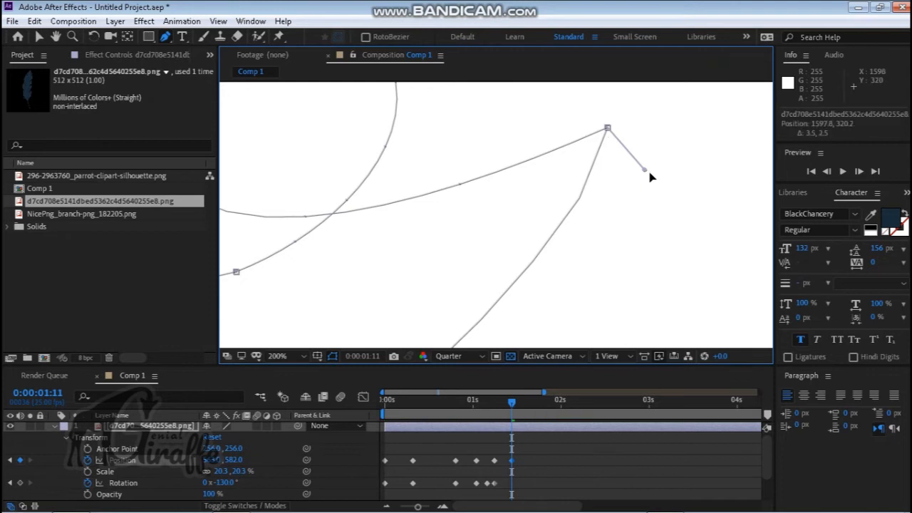
{"action": "left_click_drag", "start_coordinate": [646, 171], "coordinate": [639, 171]}
{"action": "key", "text": "ctrl+z"}
At 0:00:01:11, nudge the feather up and left while refining the path's curve, and set its rotation to -43°.
{"action": "key", "text": "comma"}
{"action": "key", "text": "comma"}
{"action": "key", "text": "comma"}
{"action": "key", "text": "comma"}
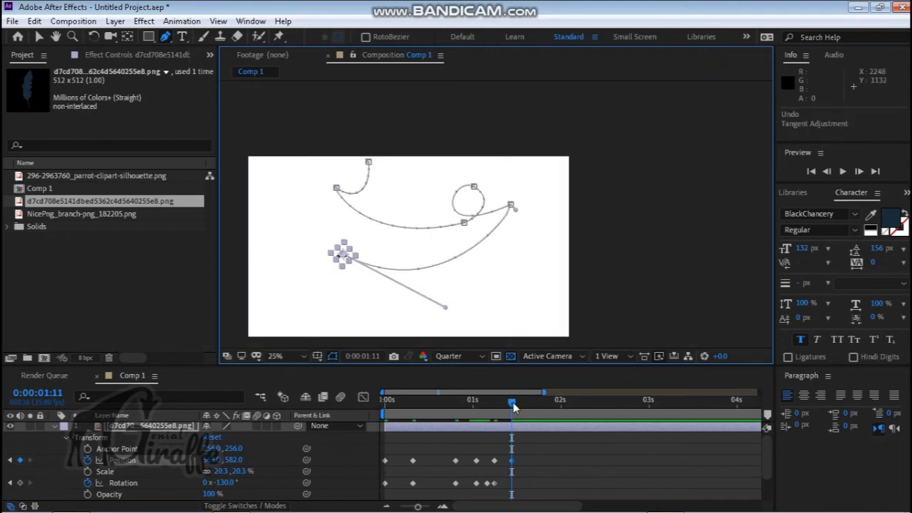
{"action": "key", "text": "v"}
{"action": "left_click_drag", "start_coordinate": [344, 254], "coordinate": [336, 247]}
{"action": "left_click_drag", "start_coordinate": [437, 300], "coordinate": [448, 306]}
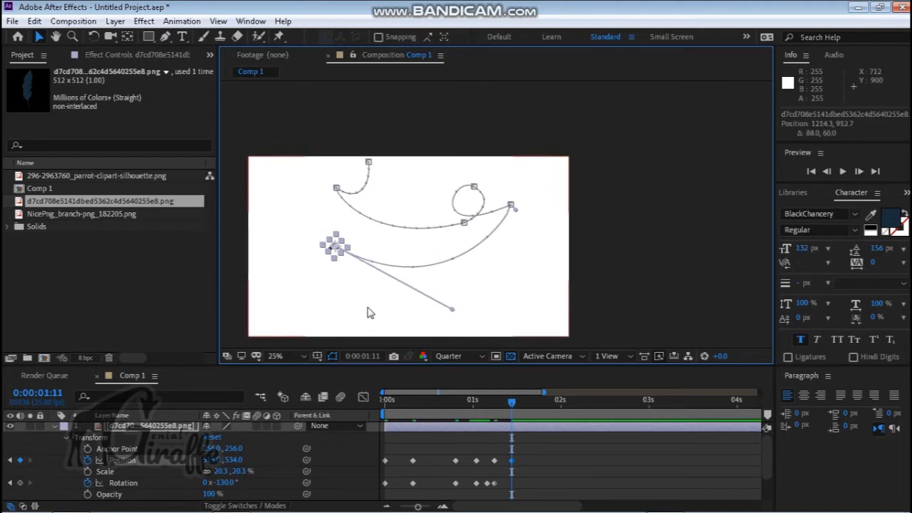
{"action": "left_click_drag", "start_coordinate": [226, 483], "coordinate": [215, 482]}
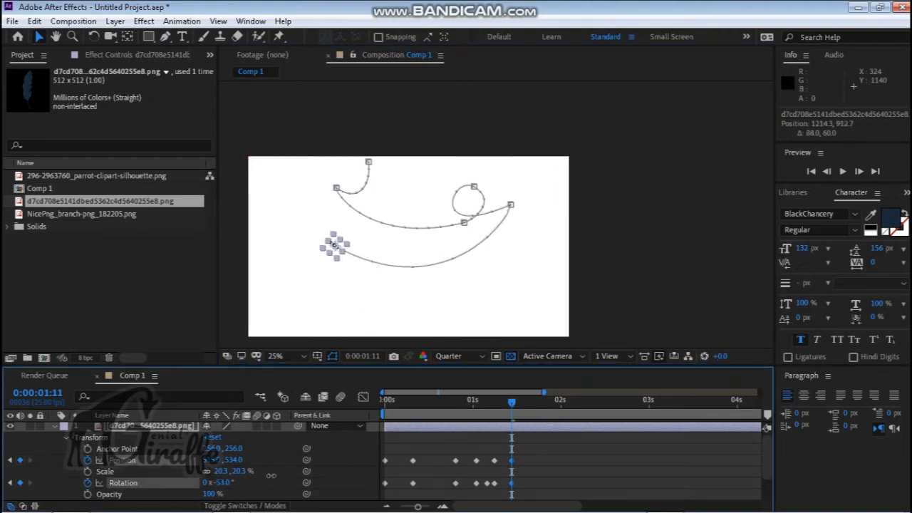
{"action": "left_click_drag", "start_coordinate": [277, 476], "coordinate": [279, 476]}
At 0:00:01:17, move the feather down and right to about 983, 850 and set its rotation to -91°.
{"action": "left_click_drag", "start_coordinate": [530, 404], "coordinate": [533, 402]}
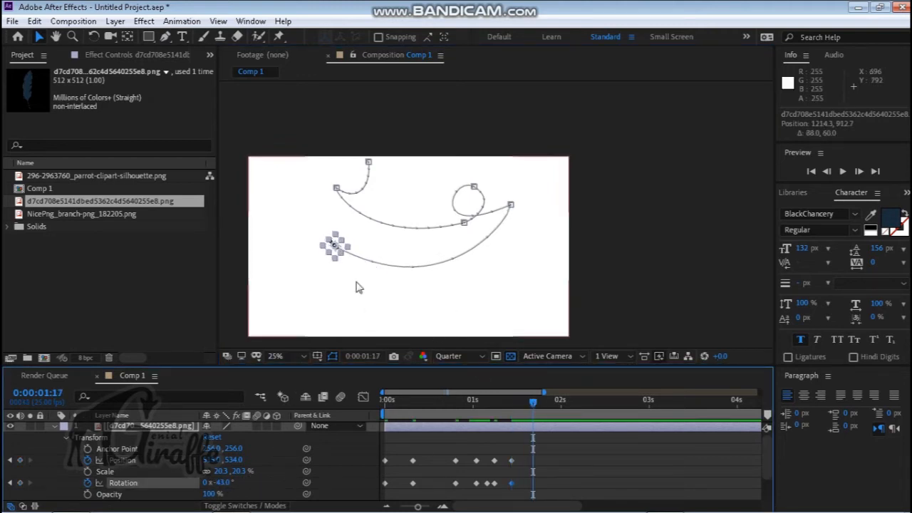
{"action": "left_click_drag", "start_coordinate": [335, 246], "coordinate": [414, 302]}
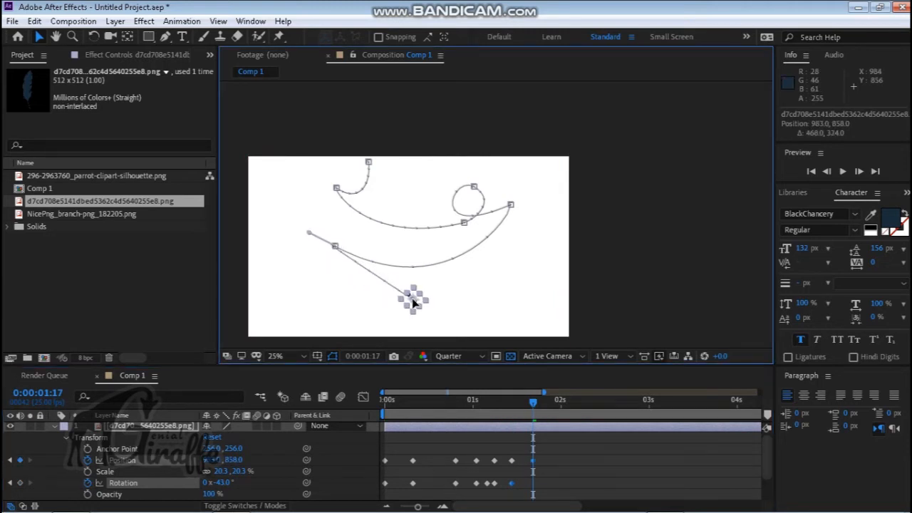
{"action": "left_click_drag", "start_coordinate": [225, 484], "coordinate": [200, 490]}
Try to convert the motion path's point at the 0:00:01:11 keyframe to another spatial interpolation.
{"action": "key", "text": "period"}
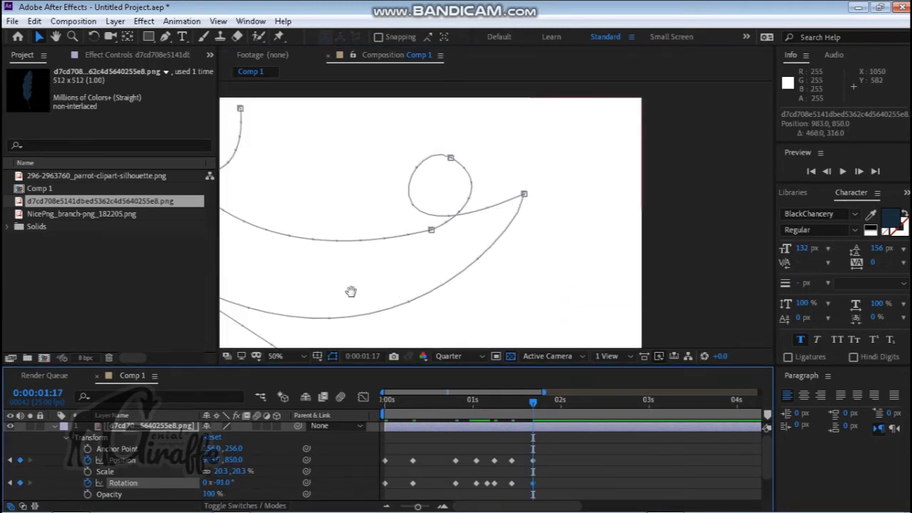
{"action": "left_click_drag", "start_coordinate": [350, 297], "coordinate": [452, 145]}
{"action": "left_click", "coordinate": [273, 132], "text": "ctrl"}
{"action": "key", "text": "ctrl+z"}
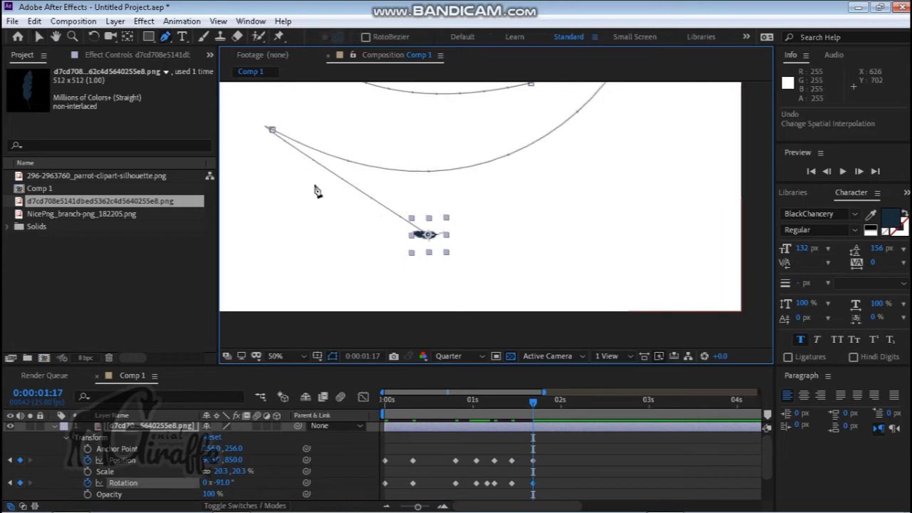
Bend the motion path between the 0:00:01:11 and 0:00:01:17 keyframes into a downward arc by adjusting its tangents.
{"action": "key", "text": "v"}
{"action": "left_click", "coordinate": [273, 130]}
{"action": "key", "text": "space"}
{"action": "left_click_drag", "start_coordinate": [267, 152], "coordinate": [318, 185]}
{"action": "left_click_drag", "start_coordinate": [272, 135], "coordinate": [304, 151]}
{"action": "left_click_drag", "start_coordinate": [481, 269], "coordinate": [351, 277]}
{"action": "key", "text": "v"}
{"action": "left_click_drag", "start_coordinate": [304, 152], "coordinate": [311, 155]}
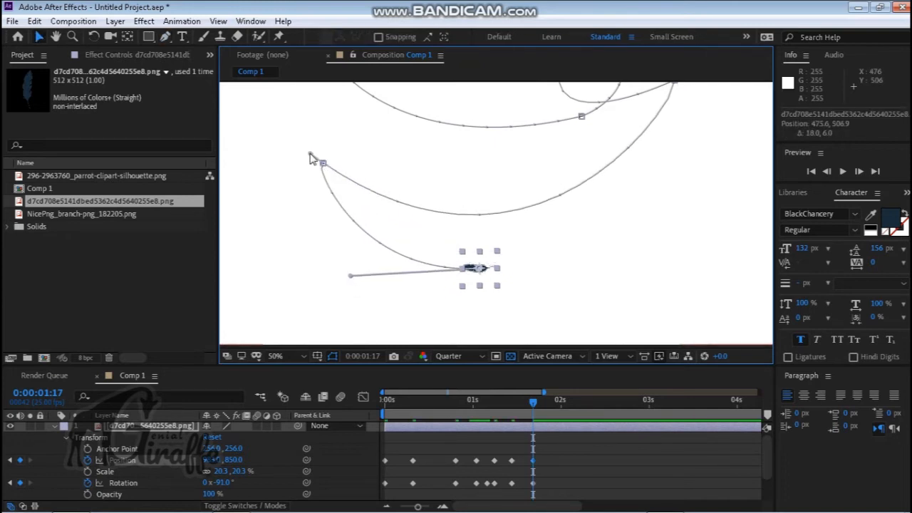
{"action": "key", "text": "ctrl+z"}
Play back the feather animation to check its timing.
{"action": "scroll", "coordinate": [310, 154], "scroll_direction": "down", "scroll_amount": 2}
{"action": "left_click_drag", "start_coordinate": [533, 400], "coordinate": [518, 403]}
{"action": "key", "text": "space"}
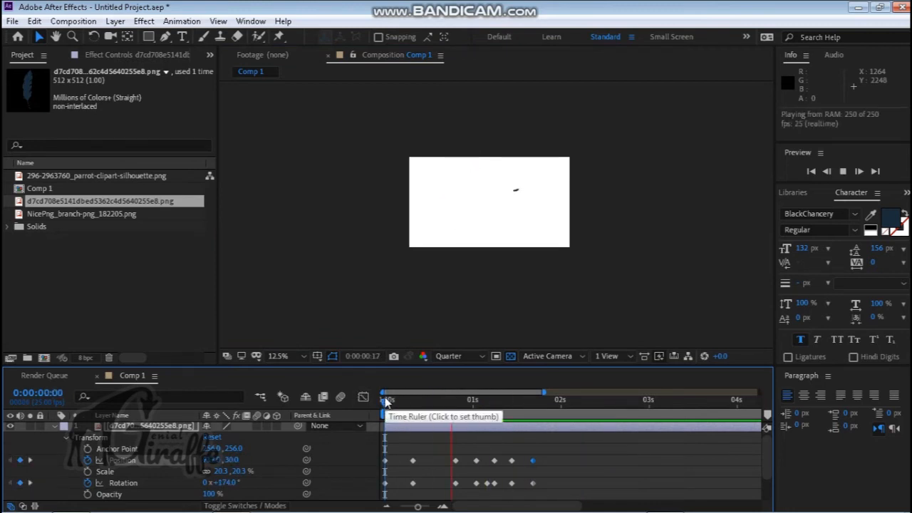
{"action": "key", "text": "space"}
Shift the feather's second keyframe pair slightly later, delay the keyframes from 0:00:01:06 onward, and check the playback.
{"action": "mouse_move", "coordinate": [406, 451]}
{"action": "left_mouse_down"}
{"action": "mouse_move", "coordinate": [420, 491]}
{"action": "mouse_move", "coordinate": [417, 461]}
{"action": "left_mouse_up"}
{"action": "left_click_drag", "start_coordinate": [384, 399], "coordinate": [474, 403]}
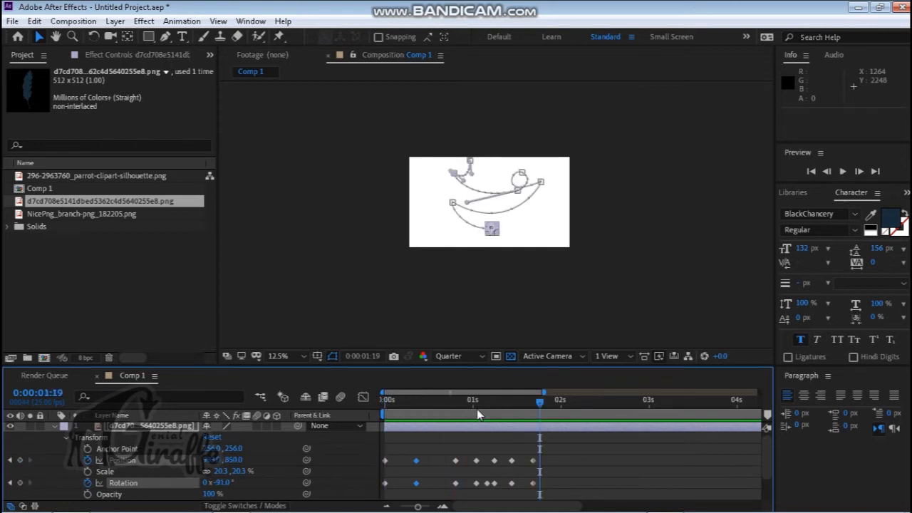
{"action": "left_click", "coordinate": [481, 404]}
{"action": "left_click_drag", "start_coordinate": [489, 450], "coordinate": [545, 489]}
{"action": "left_click_drag", "start_coordinate": [535, 484], "coordinate": [545, 488]}
{"action": "key", "text": "space"}
{"action": "key", "text": "space"}
Slow the feather's final descent by delaying its last two keyframe pairs, with the final pair at 0:00:02:10.
{"action": "left_click_drag", "start_coordinate": [512, 453], "coordinate": [570, 489]}
{"action": "left_click_drag", "start_coordinate": [561, 484], "coordinate": [579, 486]}
{"action": "left_click", "coordinate": [384, 401]}
{"action": "left_click_drag", "start_coordinate": [385, 401], "coordinate": [518, 405]}
{"action": "left_click_drag", "start_coordinate": [534, 450], "coordinate": [595, 483]}
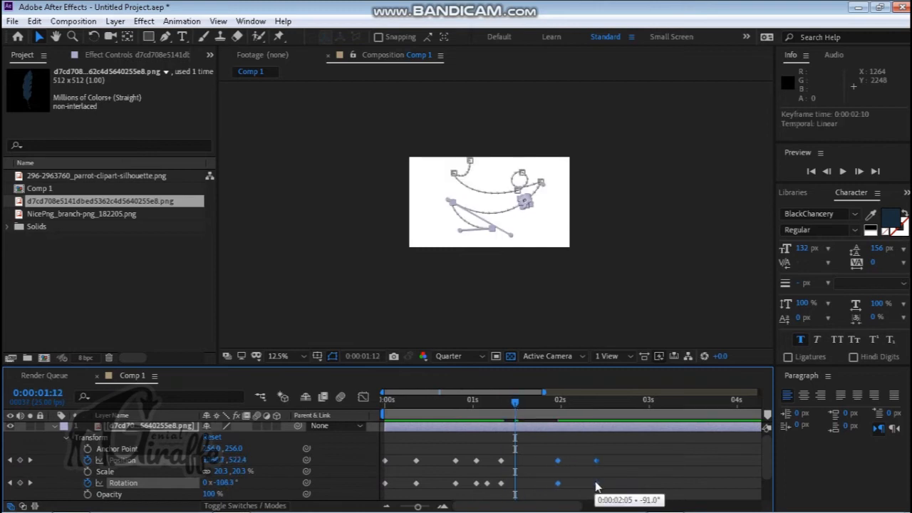
Play the retimed feather animation repeatedly from the first frame to examine its pacing.
{"action": "left_click", "coordinate": [383, 400]}
{"action": "key", "text": "space"}
{"action": "key", "text": "space"}
{"action": "key", "text": "space"}
{"action": "key", "text": "space"}
{"action": "key", "text": "space"}
{"action": "key", "text": "space"}
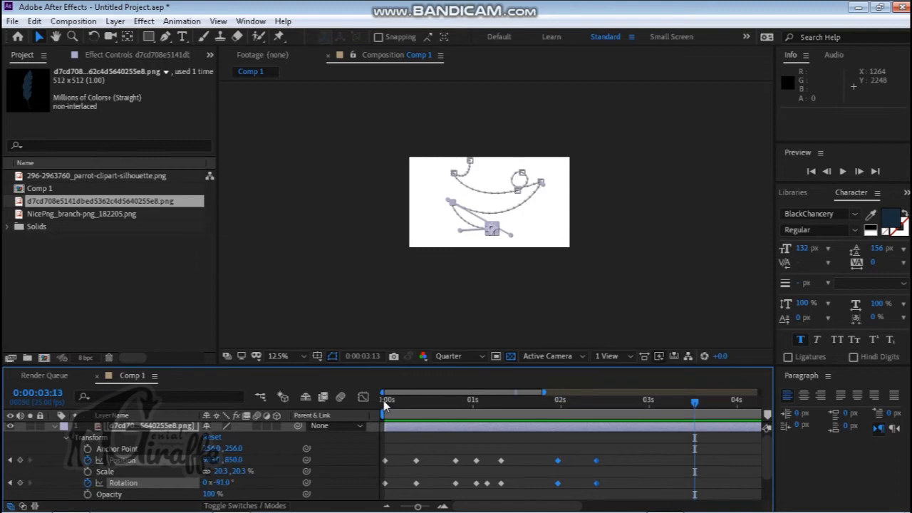
{"action": "left_click", "coordinate": [383, 400]}
{"action": "key", "text": "period"}
{"action": "key", "text": "space"}
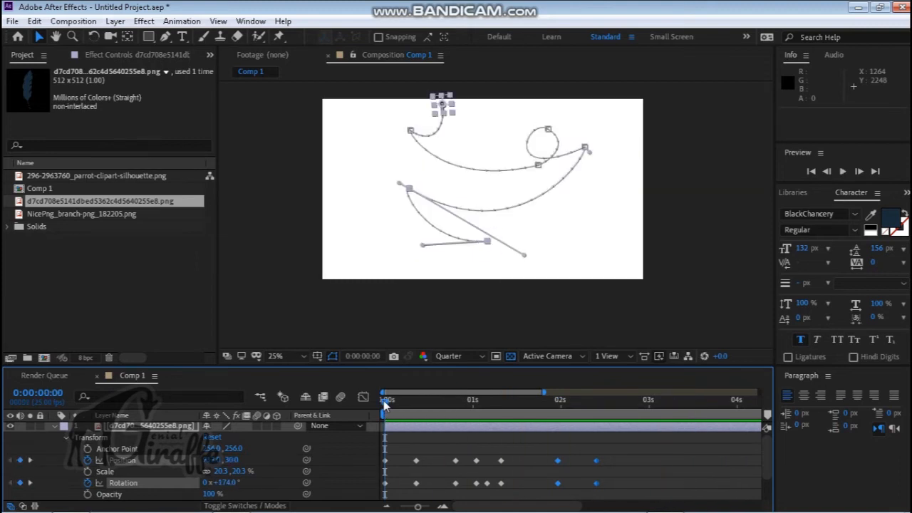
{"action": "key", "text": "space"}
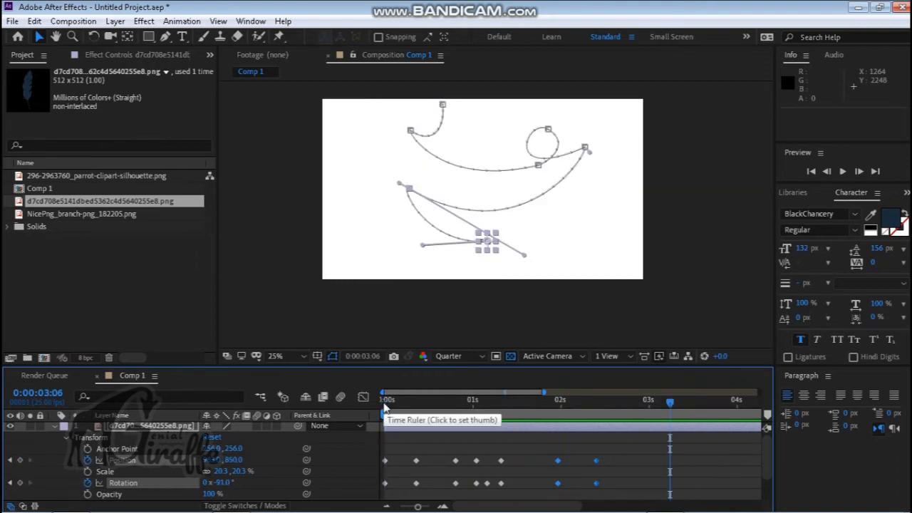
Select the three motion path points around the loop and shift them together about 144 px left and 24 px up.
{"action": "scroll", "coordinate": [769, 452], "scroll_direction": "down", "scroll_amount": 1}
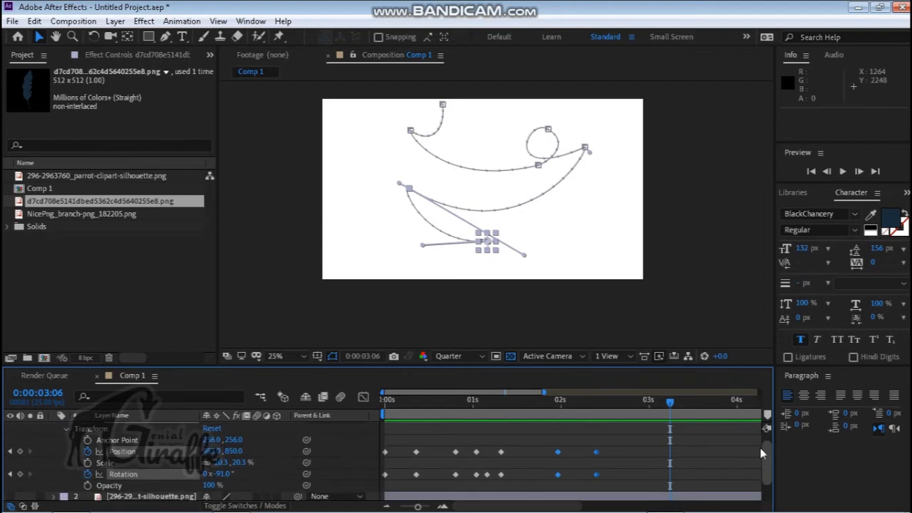
{"action": "left_click", "coordinate": [539, 168]}
{"action": "left_click", "coordinate": [584, 147], "text": "shift"}
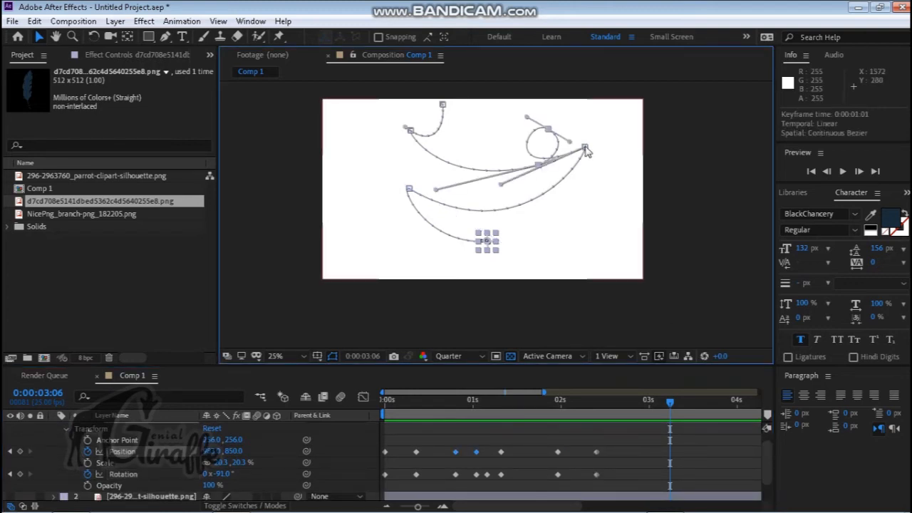
{"action": "left_click_drag", "start_coordinate": [670, 403], "coordinate": [572, 403]}
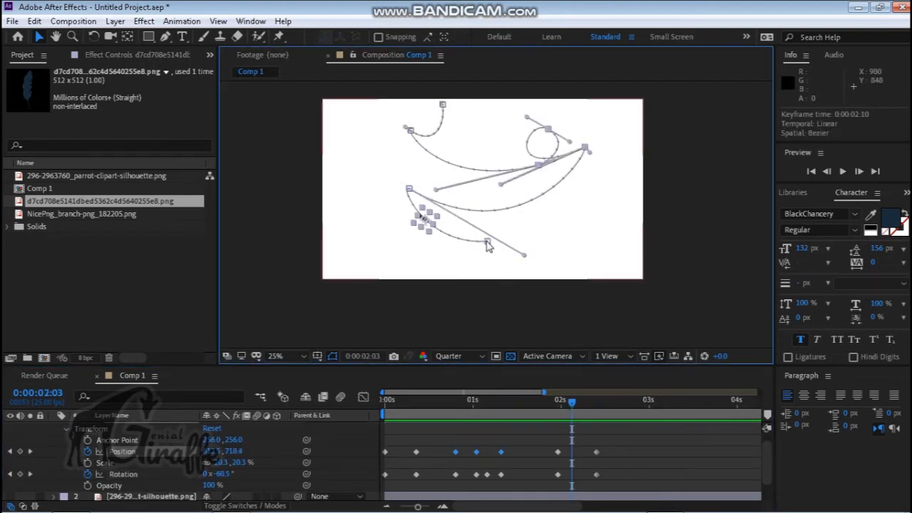
{"action": "left_click_drag", "start_coordinate": [533, 168], "coordinate": [511, 164]}
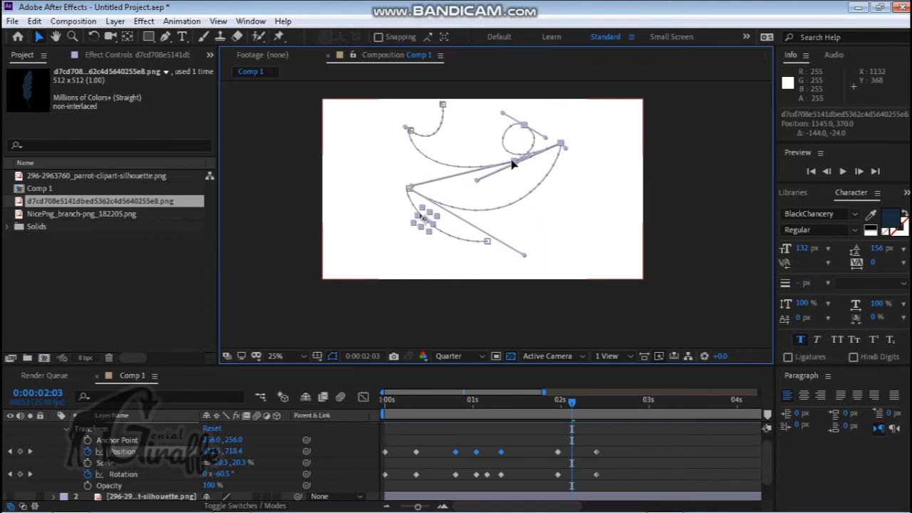
Scrub through the timeline from the start to review the feather's adjusted path.
{"action": "scroll", "coordinate": [626, 317], "scroll_direction": "down", "scroll_amount": 1}
{"action": "left_click", "coordinate": [553, 312]}
{"action": "left_click_drag", "start_coordinate": [499, 403], "coordinate": [364, 417]}
{"action": "left_click_drag", "start_coordinate": [769, 476], "coordinate": [769, 469]}
{"action": "left_click_drag", "start_coordinate": [386, 404], "coordinate": [527, 427]}
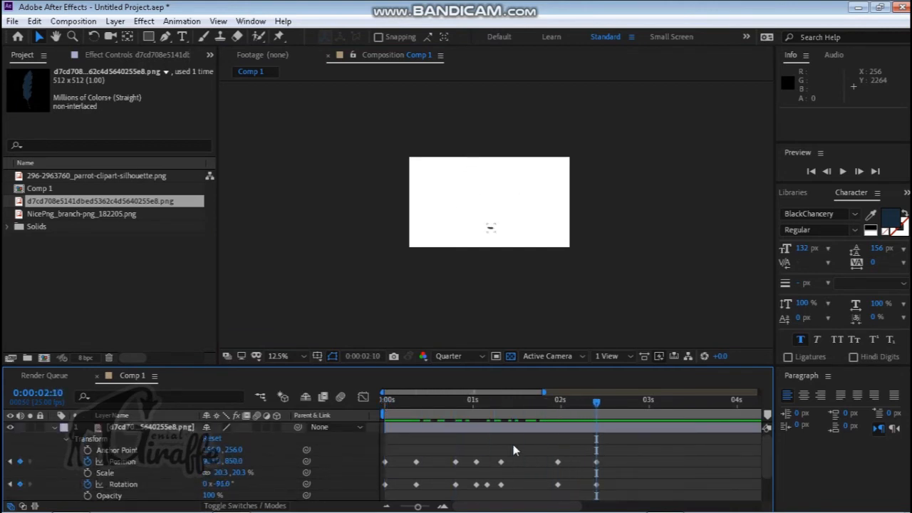
Create a new shape layer above the feather layer and add a rectangle path to it.
{"action": "left_click", "coordinate": [56, 427]}
{"action": "right_click", "coordinate": [103, 427]}
{"action": "left_click", "coordinate": [115, 21]}
{"action": "mouse_move", "coordinate": [106, 36]}
{"action": "left_click", "coordinate": [255, 110]}
{"action": "left_click", "coordinate": [52, 427]}
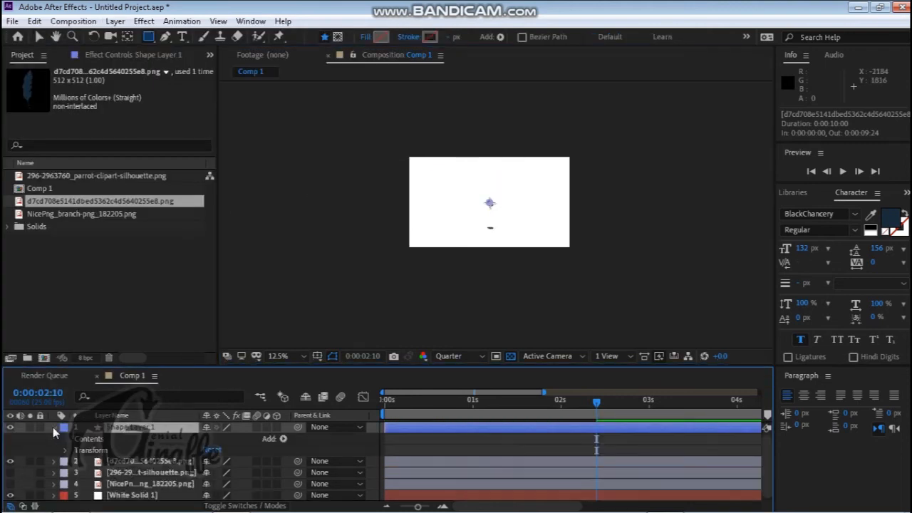
{"action": "left_click", "coordinate": [282, 439]}
{"action": "left_click", "coordinate": [306, 161]}
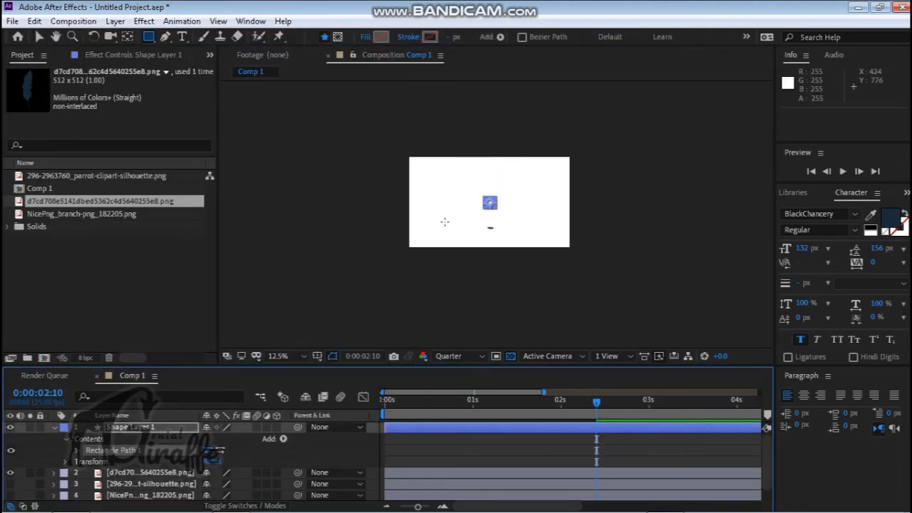
Stretch the rectangle into a thin ground line across the whole frame, scaled to about 2076% by -4%, just beneath the feather.
{"action": "scroll", "coordinate": [498, 214], "scroll_direction": "up", "scroll_amount": 4}
{"action": "key", "text": "v"}
{"action": "left_click_drag", "start_coordinate": [470, 164], "coordinate": [130, 279]}
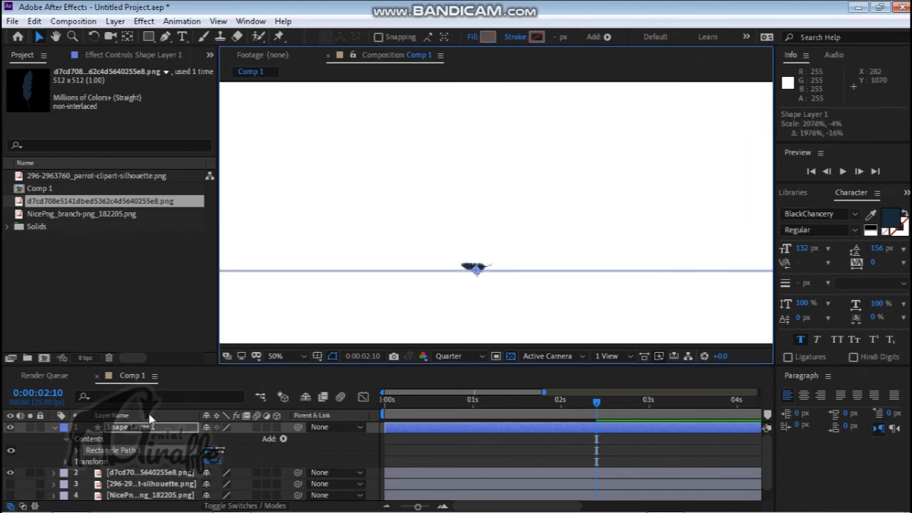
Add a fill to the ground line and sample the feather's dark blue as its color.
{"action": "left_click", "coordinate": [283, 438]}
{"action": "left_click", "coordinate": [322, 228]}
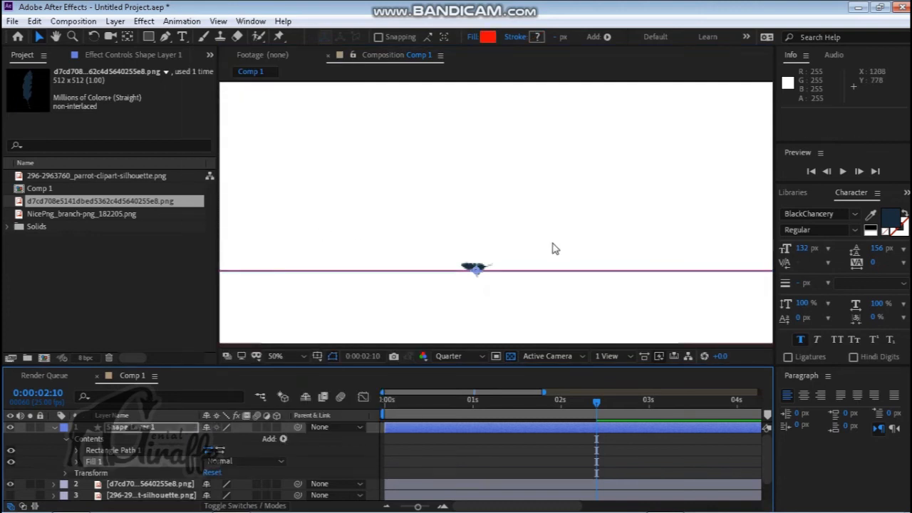
{"action": "left_click", "coordinate": [76, 461]}
{"action": "scroll", "coordinate": [107, 463], "scroll_direction": "down", "scroll_amount": 1}
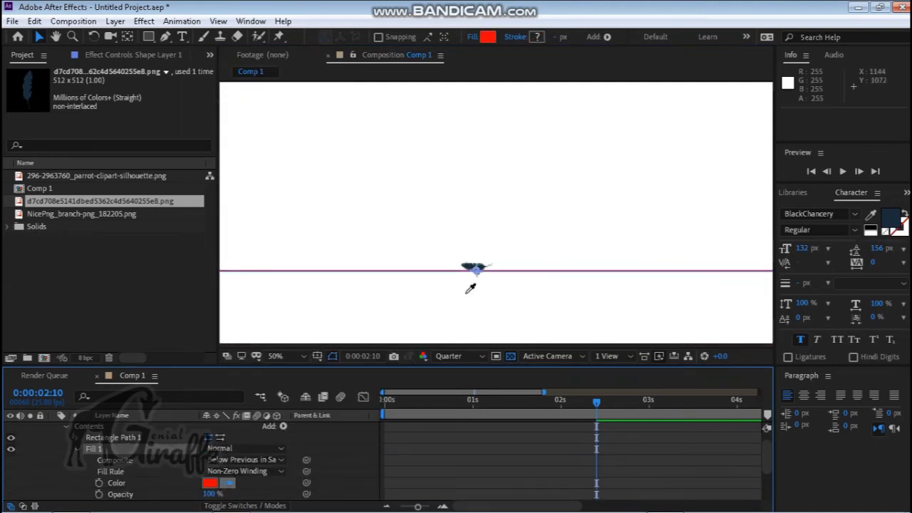
{"action": "key", "text": "comma"}
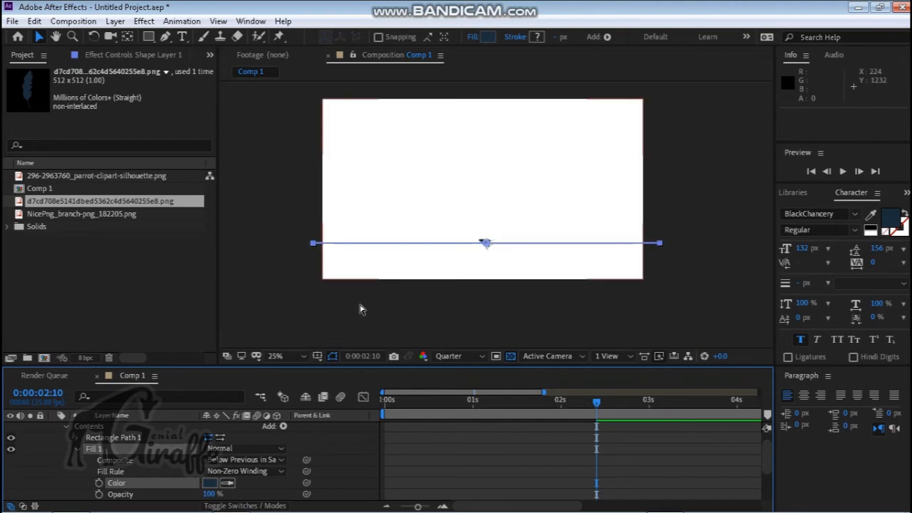
{"action": "left_click", "coordinate": [423, 287]}
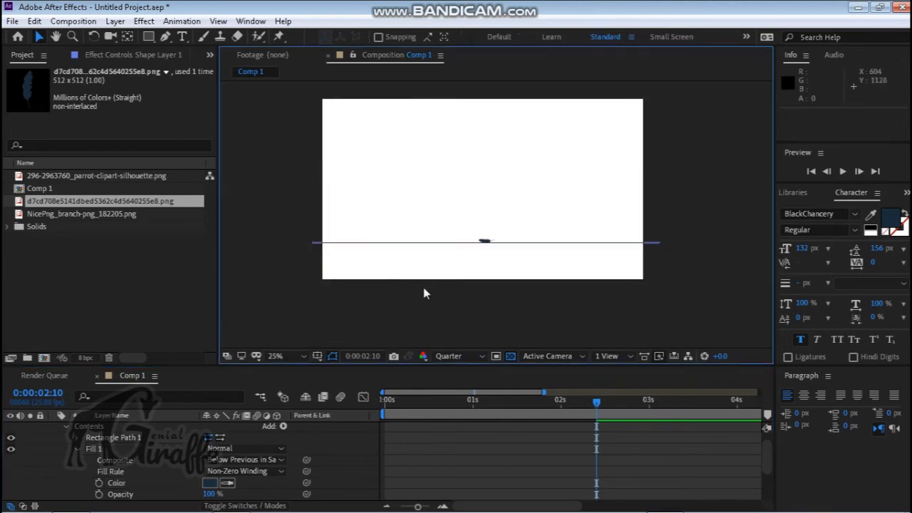
{"action": "left_click_drag", "start_coordinate": [767, 449], "coordinate": [767, 481]}
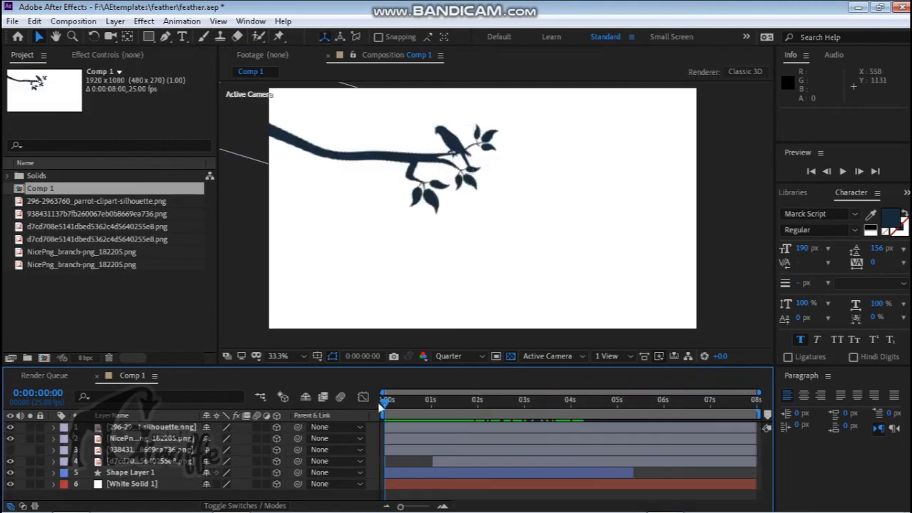
In the feather.aep composition, add a null object above the parrot silhouette layer.
{"action": "left_click", "coordinate": [191, 429]}
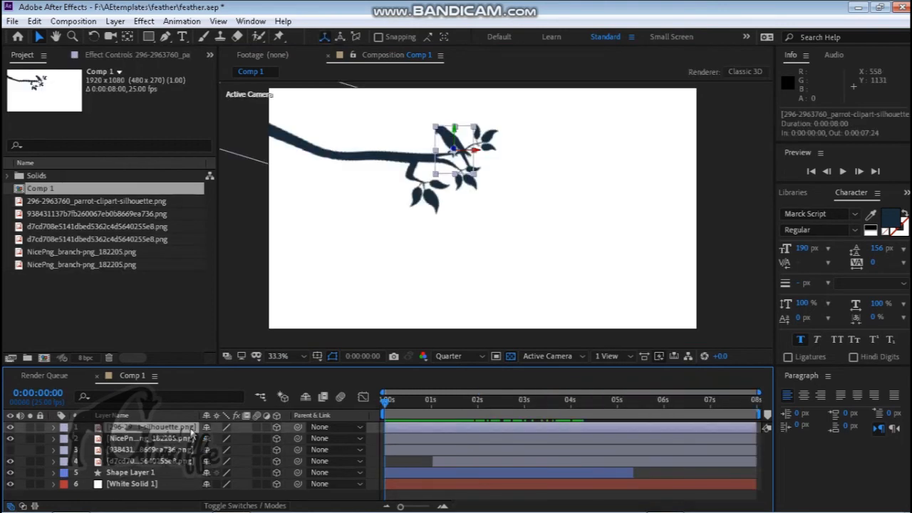
{"action": "left_click", "coordinate": [115, 21]}
{"action": "mouse_move", "coordinate": [32, 35]}
{"action": "left_click", "coordinate": [314, 94]}
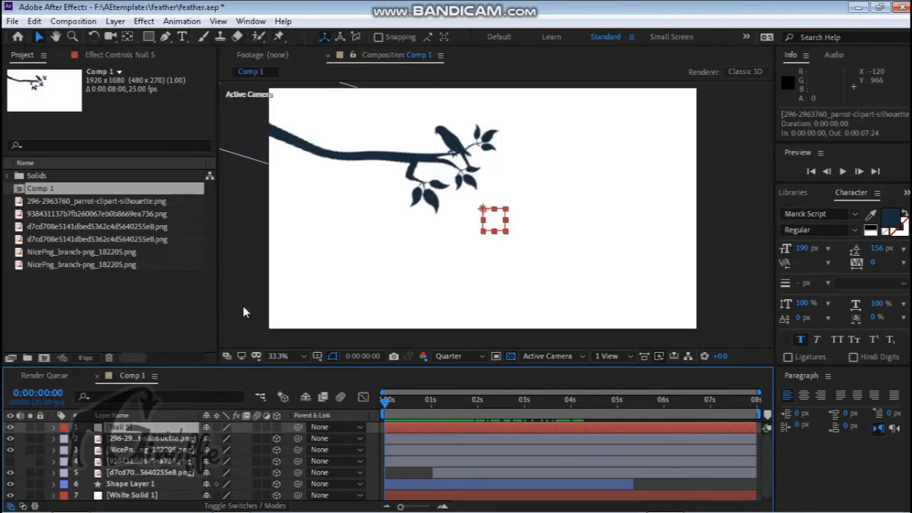
Add a two-node 50 mm camera parented to the new null, and make that null a 3D layer.
{"action": "left_click", "coordinate": [115, 21]}
{"action": "left_click", "coordinate": [249, 73]}
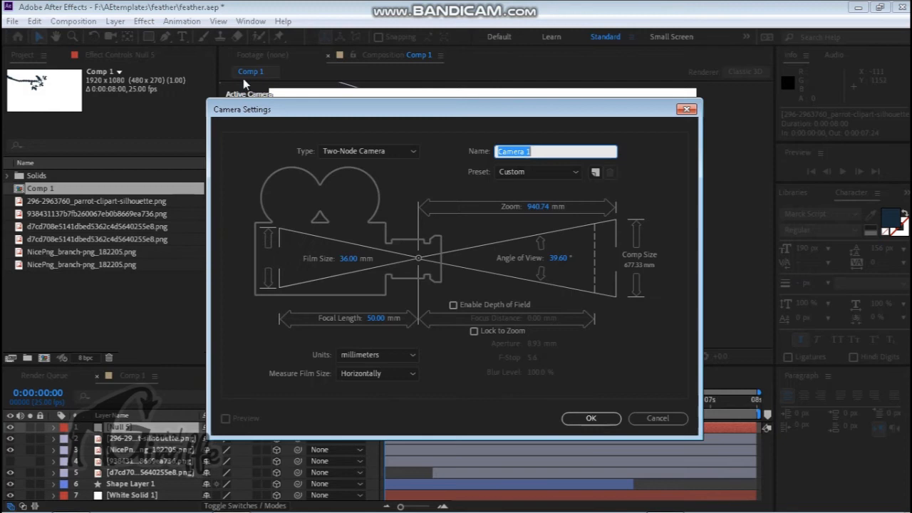
{"action": "left_click", "coordinate": [576, 416]}
{"action": "left_click_drag", "start_coordinate": [298, 429], "coordinate": [135, 439]}
{"action": "left_click", "coordinate": [276, 450]}
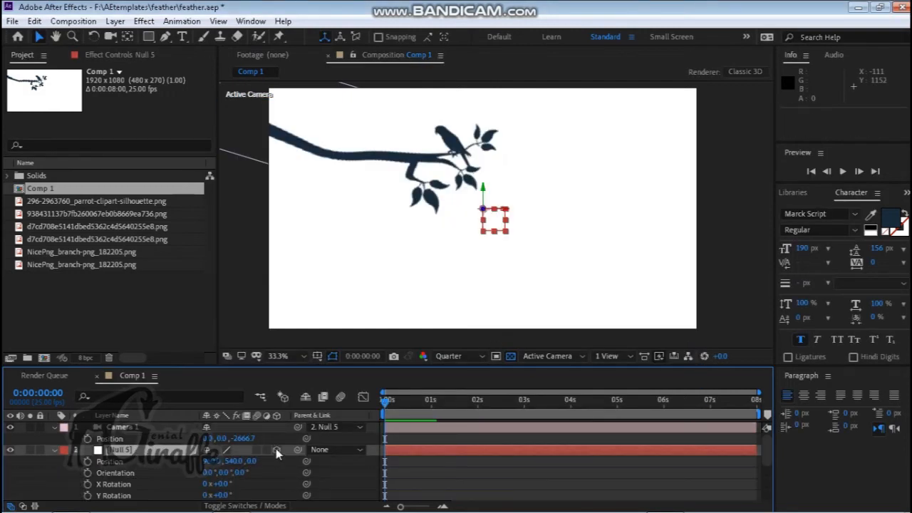
Reveal only the null's Position property and set a starting position keyframe at 0:00:00:00.
{"action": "left_click", "coordinate": [54, 450]}
{"action": "left_click", "coordinate": [54, 450]}
{"action": "left_click", "coordinate": [54, 429]}
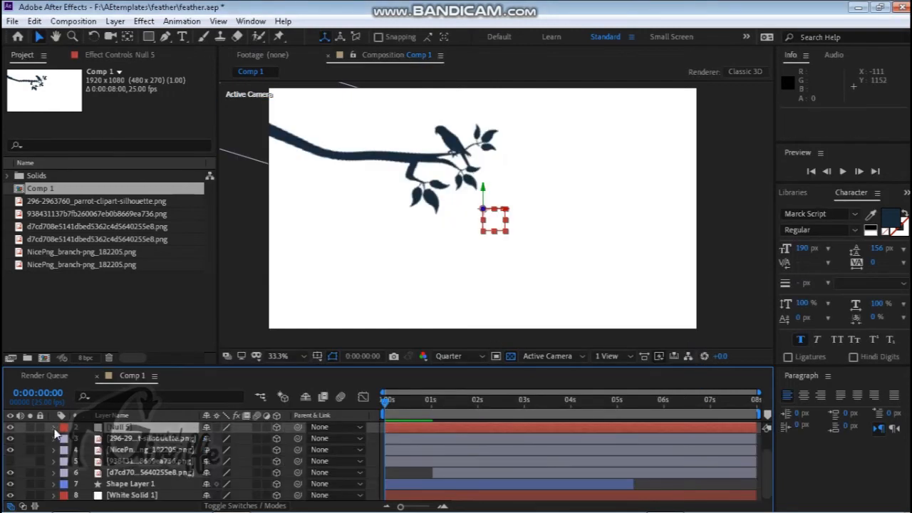
{"action": "key", "text": "p"}
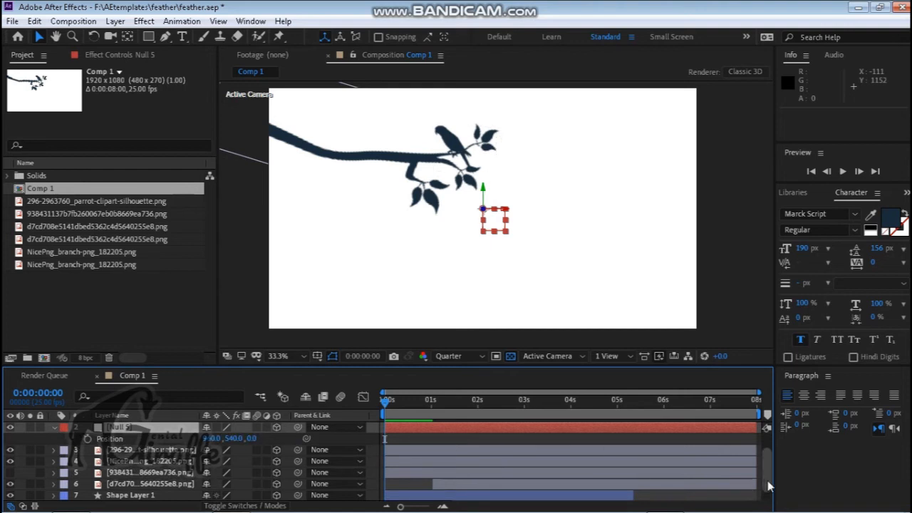
{"action": "left_click_drag", "start_coordinate": [769, 486], "coordinate": [768, 460]}
{"action": "left_click", "coordinate": [54, 427]}
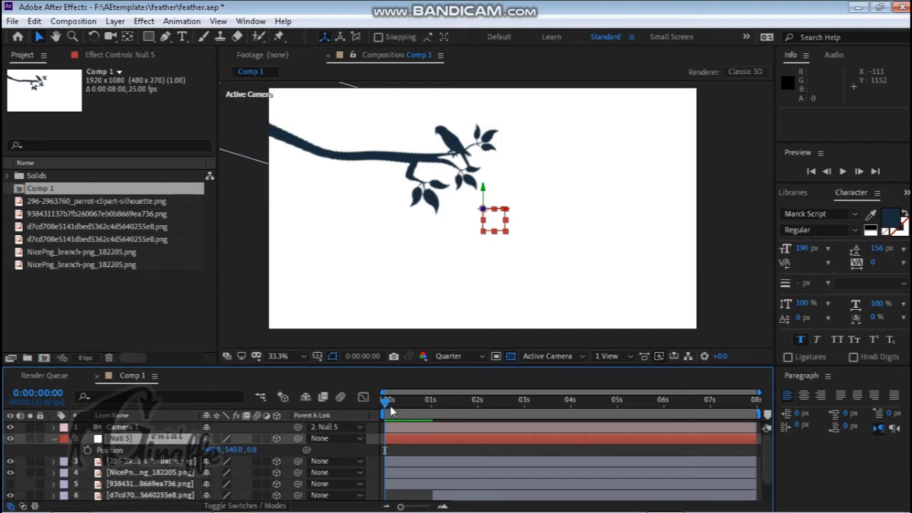
{"action": "key", "text": "alt+shift+p"}
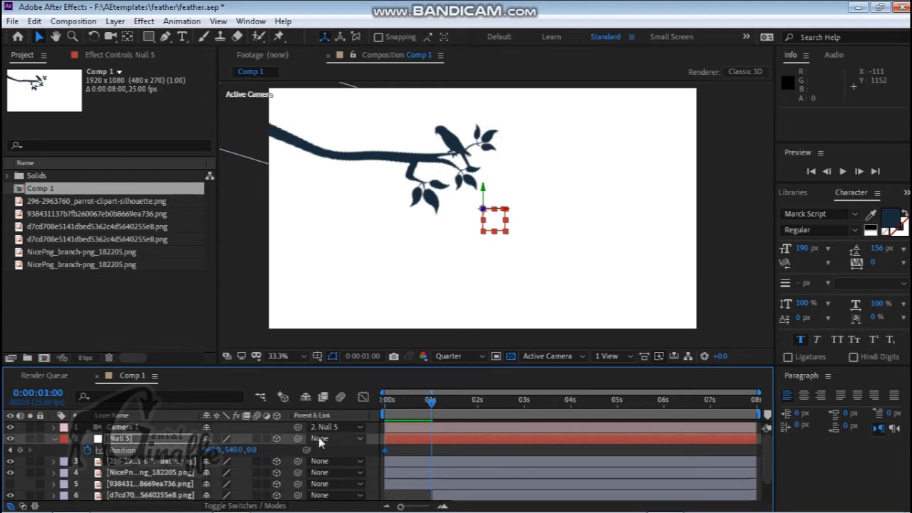
Keyframe the null's Y position to 703 at 1 second, 875 at 0:00:01:19, further down near 3 seconds, and about 1216 at 4 seconds.
{"action": "left_click_drag", "start_coordinate": [228, 452], "coordinate": [359, 428]}
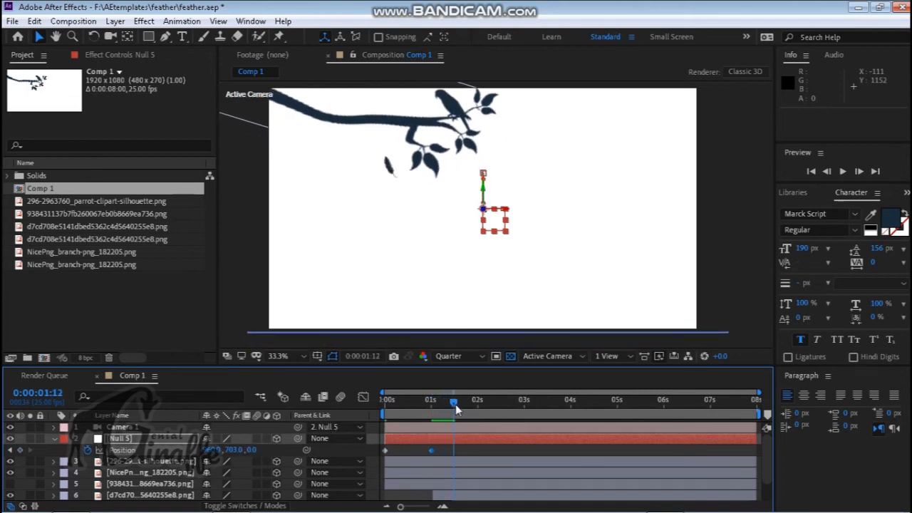
{"action": "left_click_drag", "start_coordinate": [231, 451], "coordinate": [359, 442]}
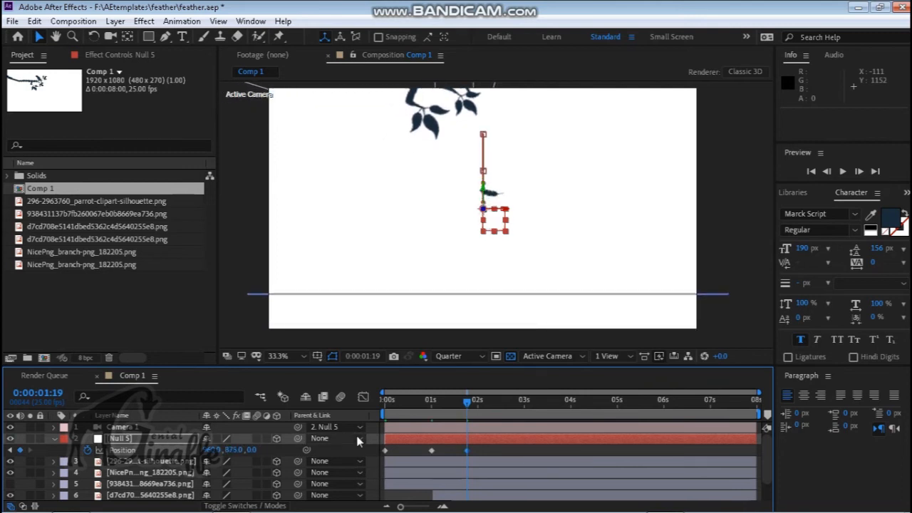
{"action": "left_click_drag", "start_coordinate": [541, 388], "coordinate": [526, 393]}
{"action": "left_click_drag", "start_coordinate": [229, 450], "coordinate": [348, 436]}
{"action": "left_click_drag", "start_coordinate": [527, 401], "coordinate": [572, 406]}
{"action": "left_click_drag", "start_coordinate": [236, 450], "coordinate": [339, 455]}
{"action": "key", "text": "ctrl+z"}
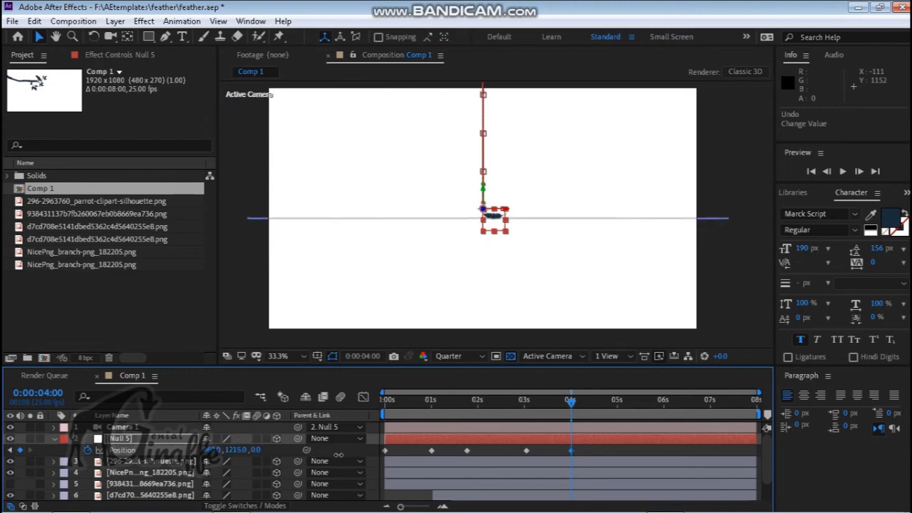
At 5 seconds, set the null's position to about 1157, 1243, 2037 so the camera moves close to the landed feather.
{"action": "left_click_drag", "start_coordinate": [570, 405], "coordinate": [608, 408]}
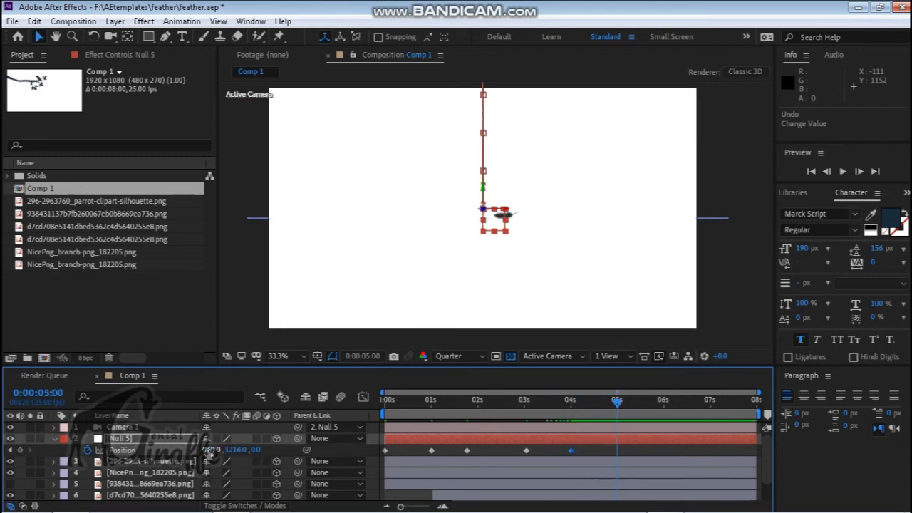
{"action": "left_click_drag", "start_coordinate": [209, 450], "coordinate": [785, 451]}
{"action": "mouse_move", "coordinate": [262, 454]}
{"action": "left_mouse_down"}
{"action": "mouse_move", "coordinate": [713, 452]}
{"action": "mouse_move", "coordinate": [264, 450]}
{"action": "left_mouse_up"}
{"action": "left_click_drag", "start_coordinate": [212, 450], "coordinate": [179, 453]}
{"action": "left_click_drag", "start_coordinate": [265, 451], "coordinate": [298, 450]}
{"action": "left_click_drag", "start_coordinate": [215, 451], "coordinate": [208, 451]}
Apply Easy Ease to the null's position keyframe at 5 seconds.
{"action": "left_click", "coordinate": [181, 21]}
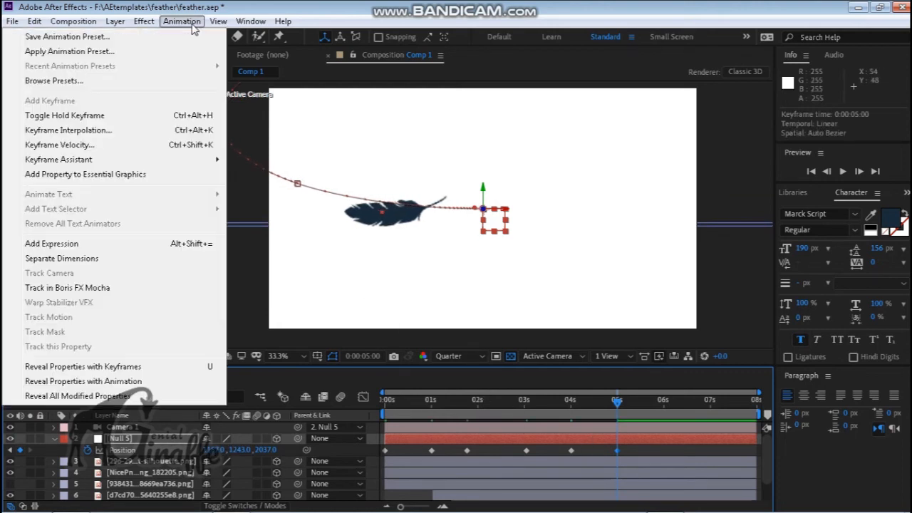
{"action": "mouse_move", "coordinate": [203, 165]}
{"action": "left_click", "coordinate": [252, 203]}
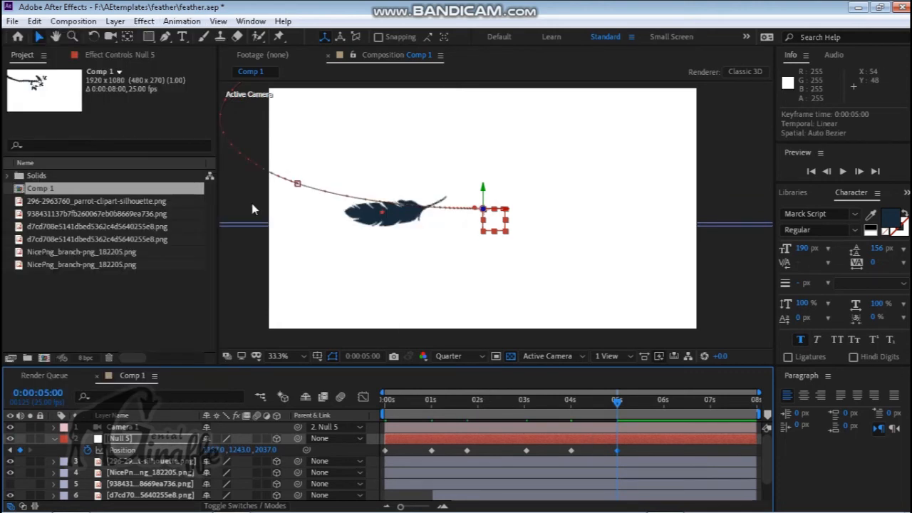
Create a text layer starting at 5 seconds above the camera layer, reading "Lost feather".
{"action": "mouse_move", "coordinate": [618, 408]}
{"action": "left_mouse_down"}
{"action": "mouse_move", "coordinate": [575, 403]}
{"action": "mouse_move", "coordinate": [618, 406]}
{"action": "left_mouse_up"}
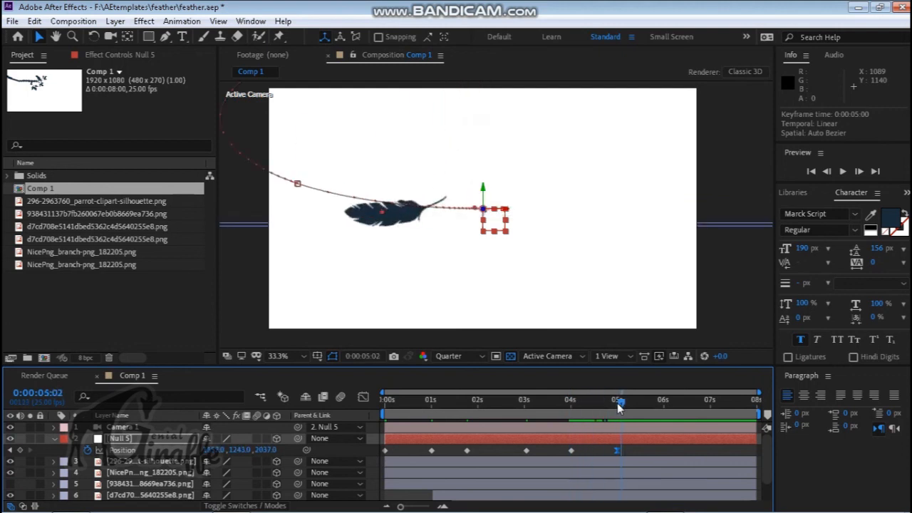
{"action": "left_click", "coordinate": [430, 427]}
{"action": "left_click", "coordinate": [115, 20]}
{"action": "mouse_move", "coordinate": [97, 35]}
{"action": "left_click", "coordinate": [238, 34]}
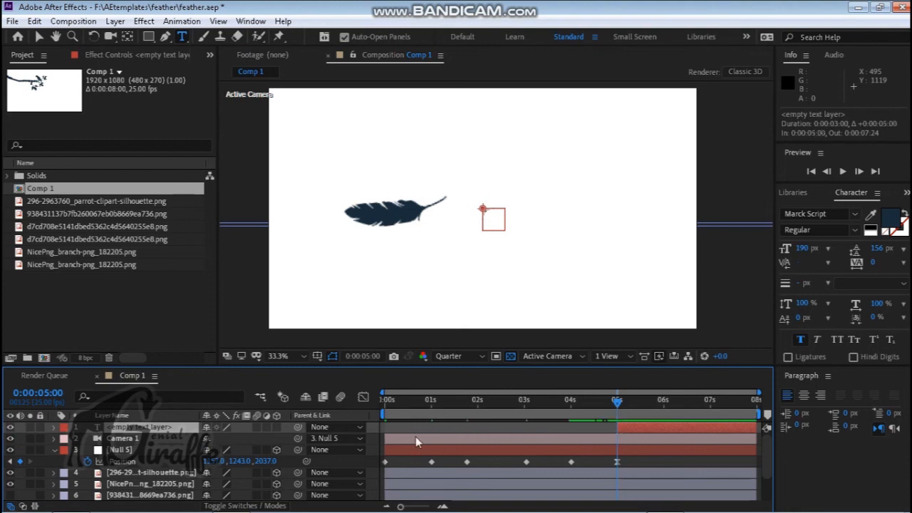
{"action": "type", "text": "L"}
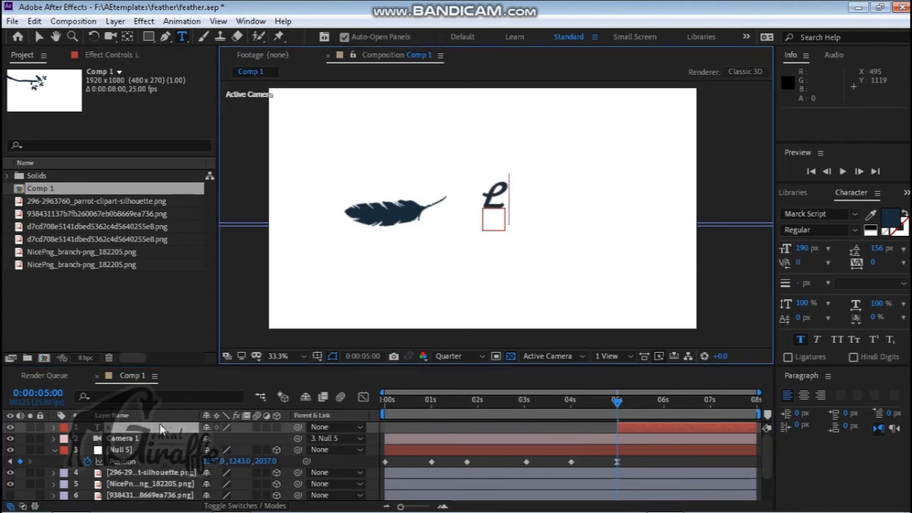
{"action": "type", "text": "ost "}
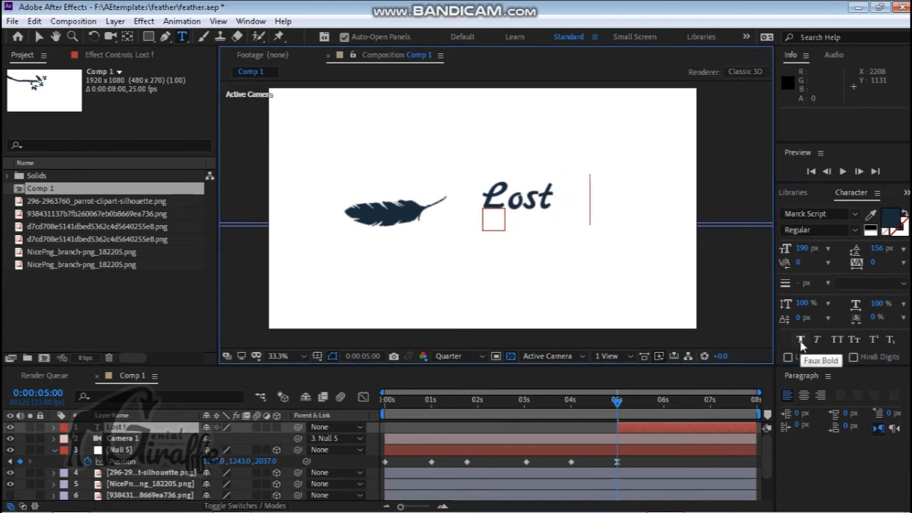
{"action": "type", "text": "feather"}
Move the "Lost feather" text right beside the feather's quill, at about 783, 600.
{"action": "left_click", "coordinate": [625, 432]}
{"action": "key", "text": "v"}
{"action": "left_click_drag", "start_coordinate": [582, 197], "coordinate": [543, 211]}
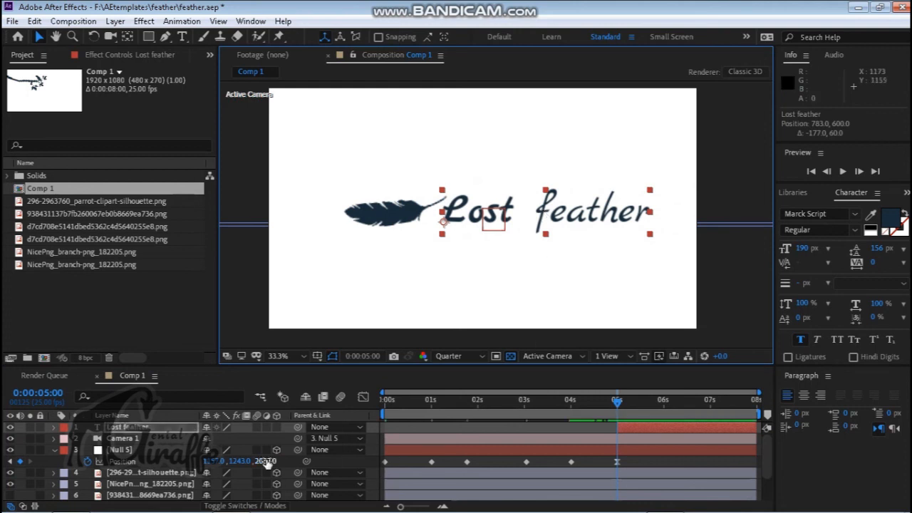
Keyframe the text's opacity from 0% at 5 seconds to 100% at about 0:00:05:15.
{"action": "key", "text": "t"}
{"action": "left_click", "coordinate": [88, 438]}
{"action": "left_click_drag", "start_coordinate": [209, 439], "coordinate": [111, 452]}
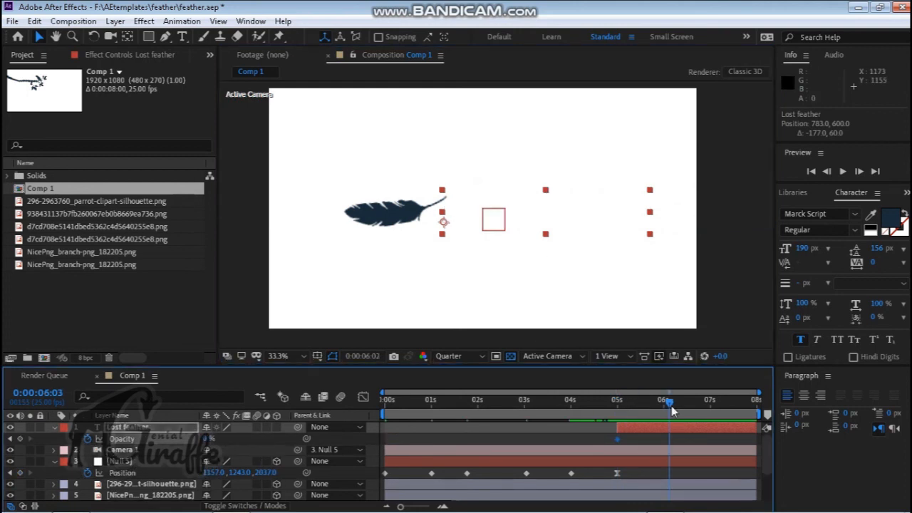
{"action": "left_click_drag", "start_coordinate": [208, 439], "coordinate": [294, 441]}
Play the composition from the start to review the camera move and the title fade-in.
{"action": "left_click_drag", "start_coordinate": [647, 404], "coordinate": [781, 412]}
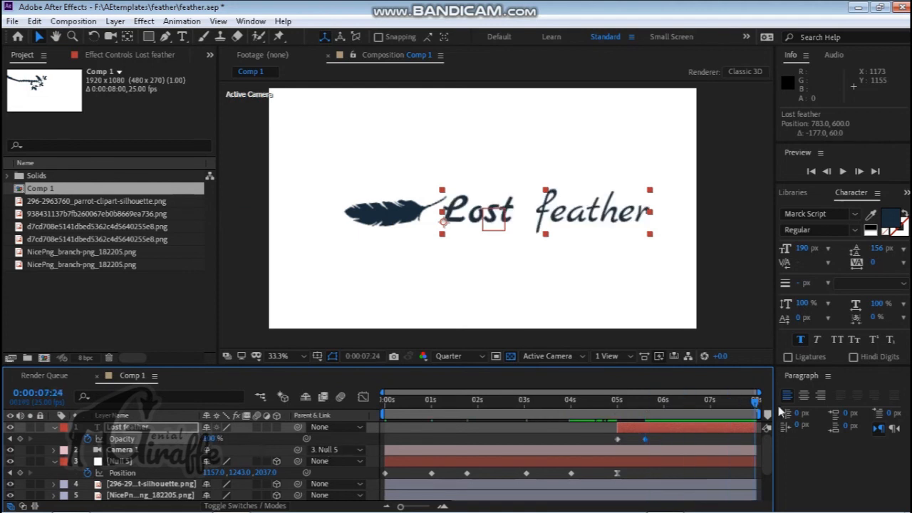
{"action": "left_click_drag", "start_coordinate": [665, 407], "coordinate": [362, 447]}
{"action": "key", "text": "space"}
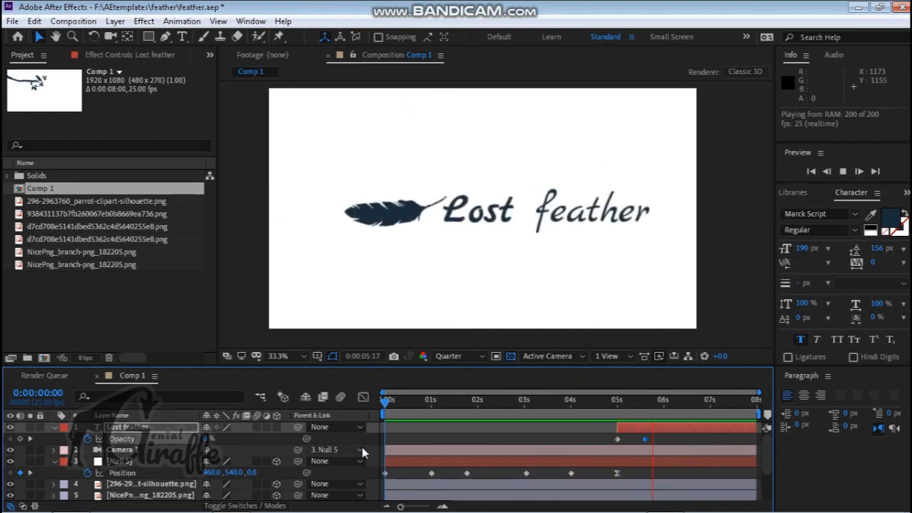
{"action": "key", "text": "space"}
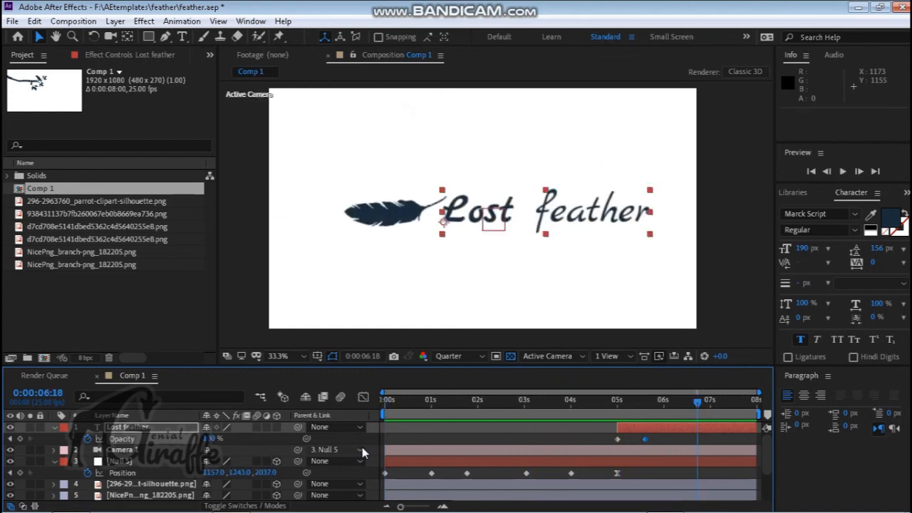